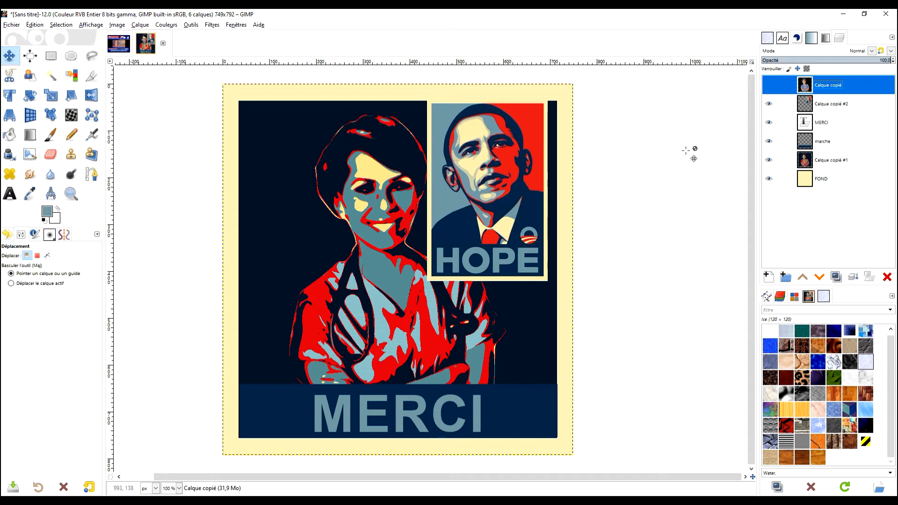
Hide the Calque copié #2 HOPE poster layer and show the colour nurse layer Calque copié
{"action": "left_click", "coordinate": [770, 105]}
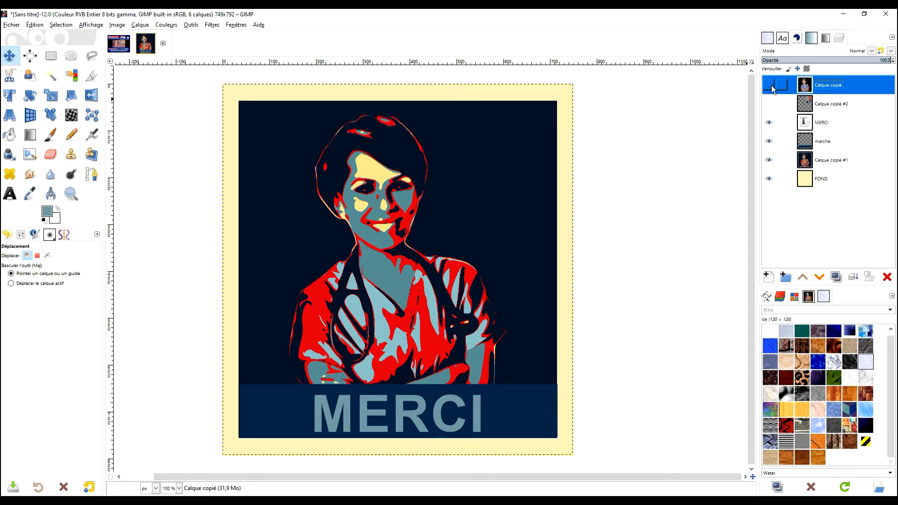
{"action": "left_click", "coordinate": [770, 86]}
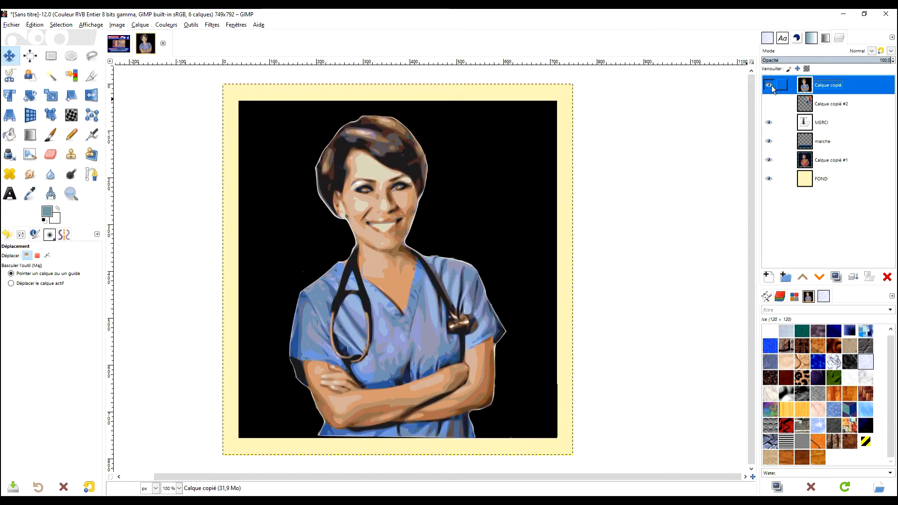
Hide Calque copié, look through the Filtres menu, and switch to the 681×720 nurse image
{"action": "left_click", "coordinate": [770, 85]}
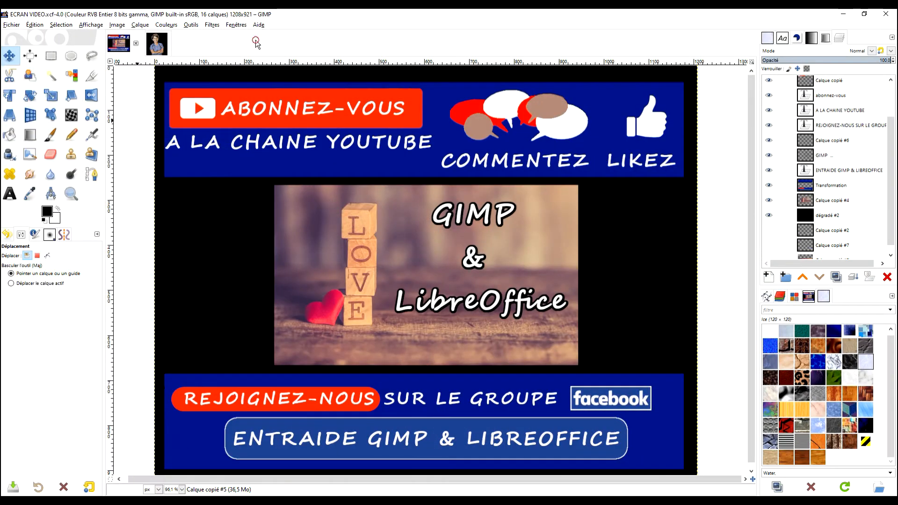
{"action": "left_click", "coordinate": [211, 25]}
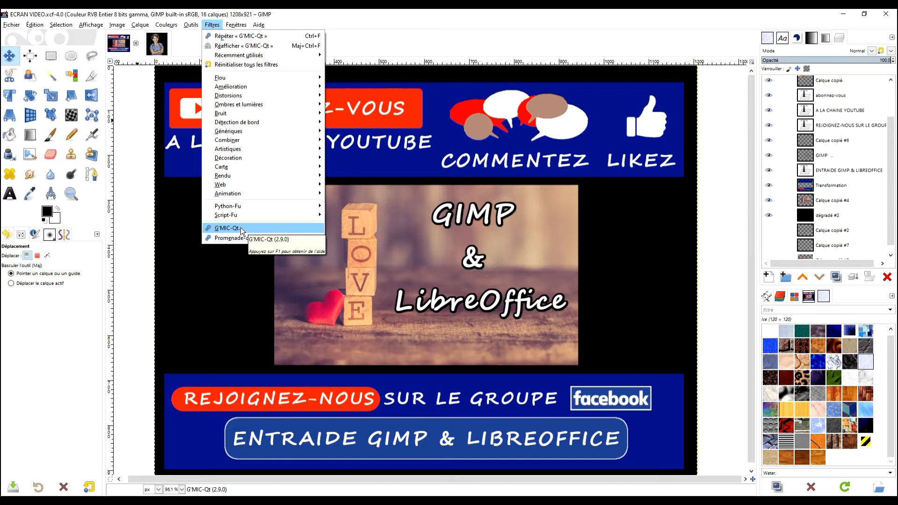
{"action": "left_click", "coordinate": [132, 281]}
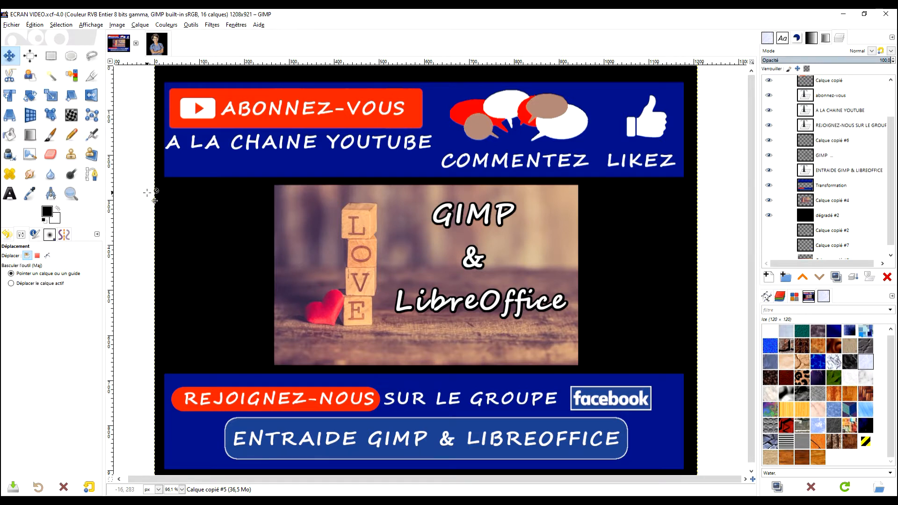
{"action": "left_click", "coordinate": [159, 46]}
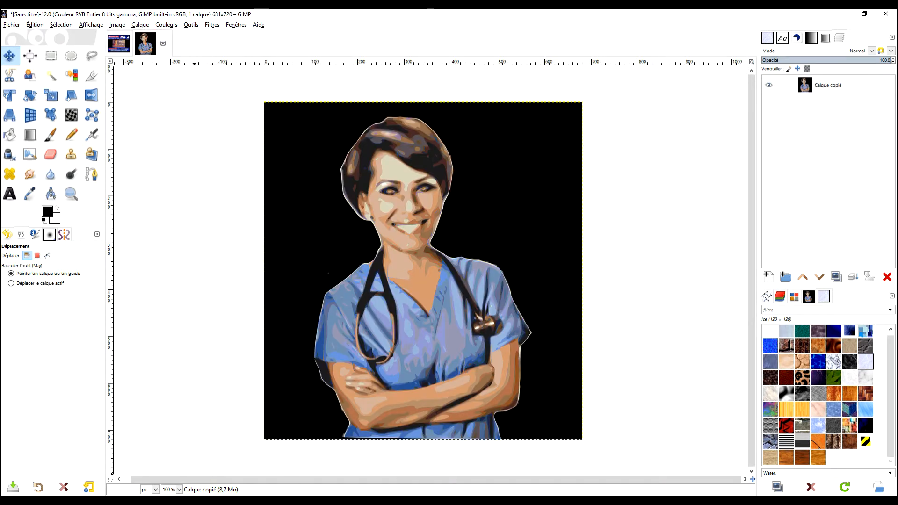
{"action": "key", "text": "alt+Tab"}
{"action": "left_click", "coordinate": [310, 18]}
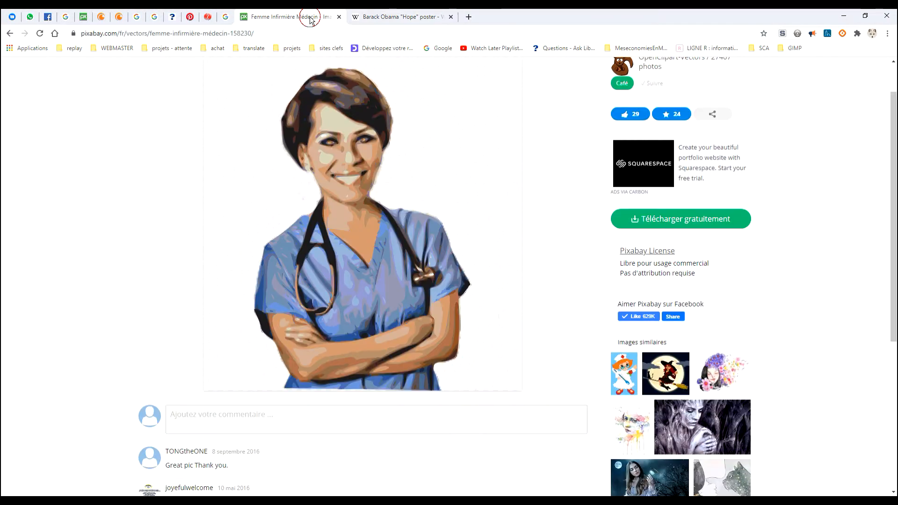
{"action": "scroll", "coordinate": [490, 224], "scroll_direction": "up", "scroll_amount": 1}
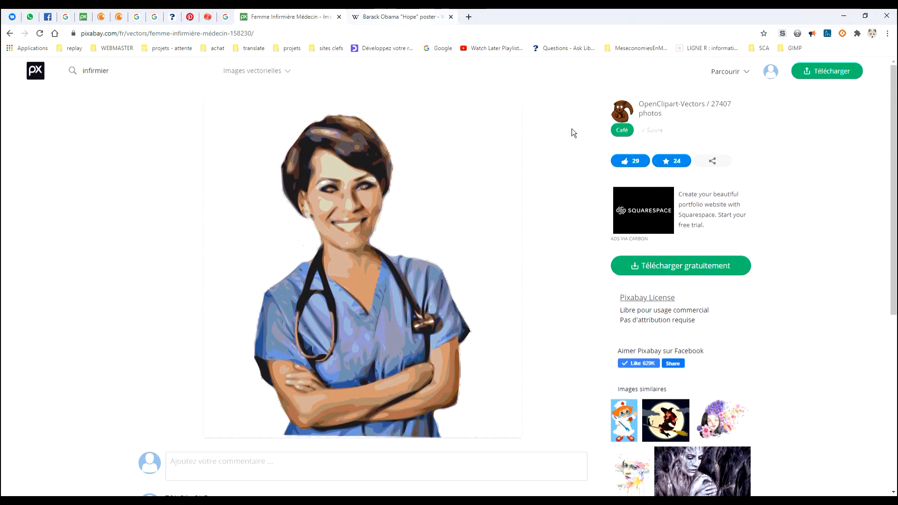
{"action": "left_click", "coordinate": [694, 267]}
{"action": "left_click", "coordinate": [423, 21]}
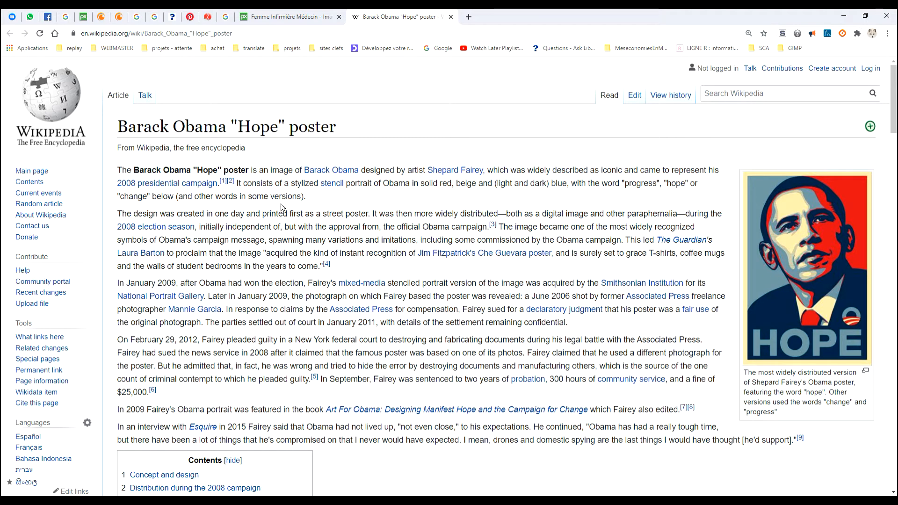
{"action": "scroll", "coordinate": [572, 338], "scroll_direction": "down", "scroll_amount": 4}
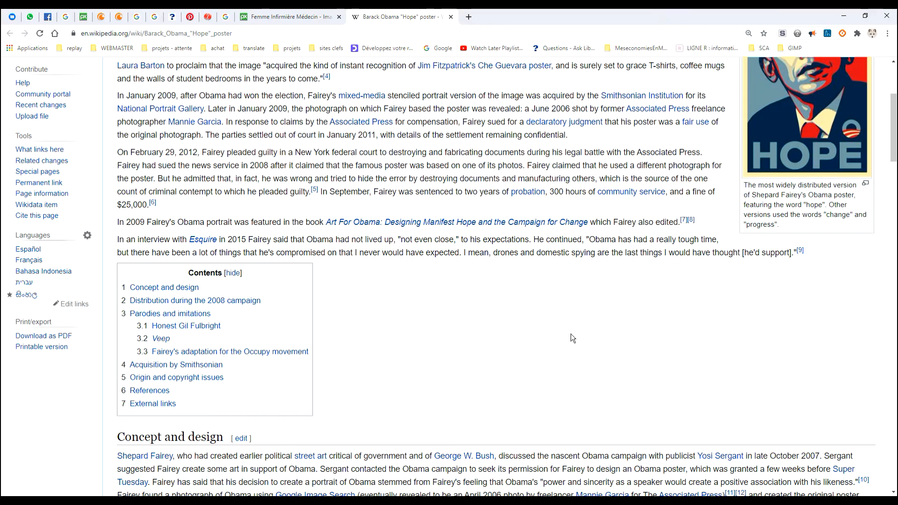
{"action": "scroll", "coordinate": [572, 338], "scroll_direction": "down", "scroll_amount": 12}
{"action": "scroll", "coordinate": [609, 304], "scroll_direction": "up", "scroll_amount": 18}
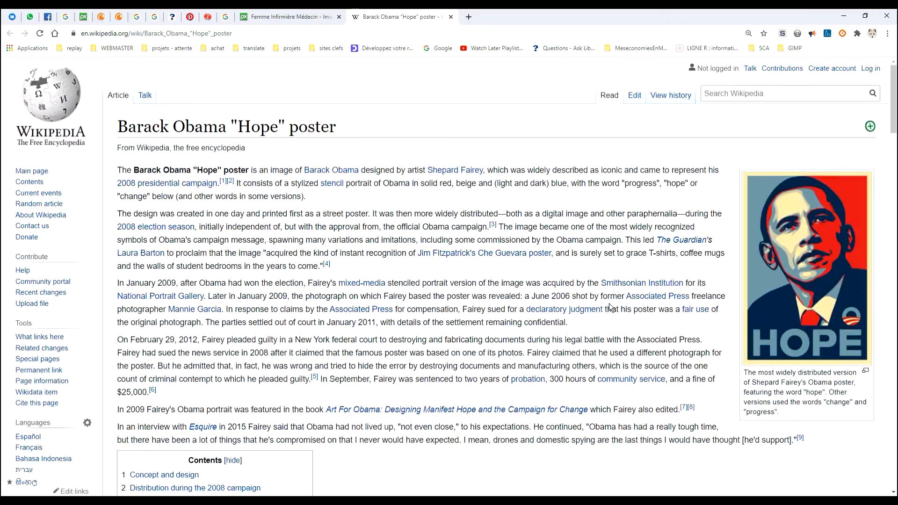
{"action": "scroll", "coordinate": [540, 302], "scroll_direction": "down", "scroll_amount": 15}
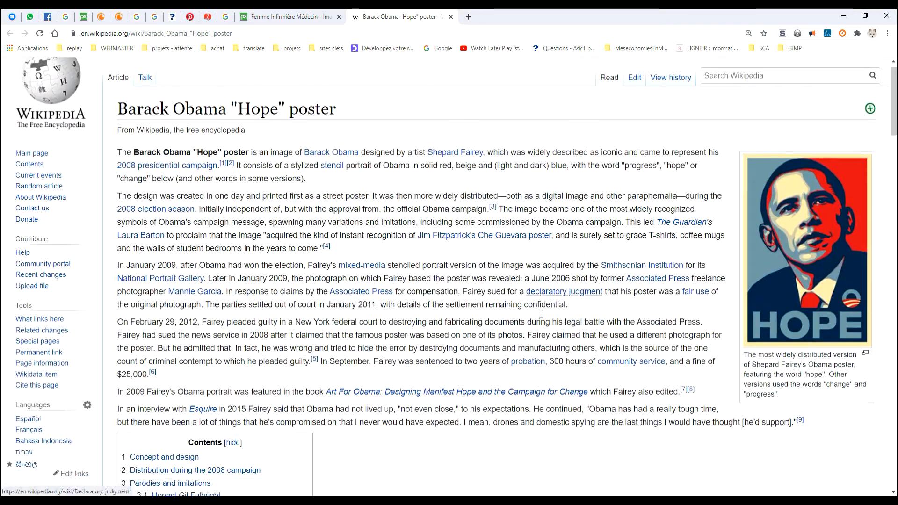
{"action": "scroll", "coordinate": [540, 303], "scroll_direction": "down", "scroll_amount": 17}
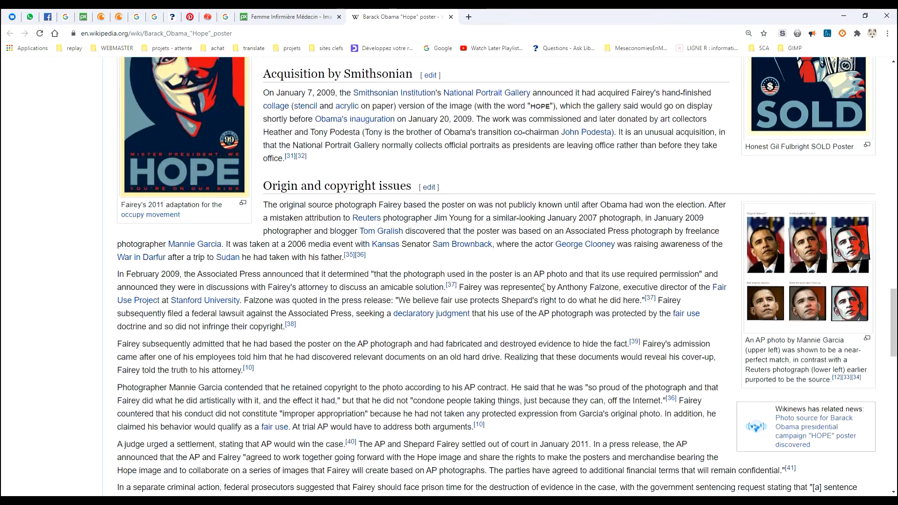
{"action": "scroll", "coordinate": [364, 348], "scroll_direction": "up", "scroll_amount": 2}
{"action": "key", "text": "alt+Tab"}
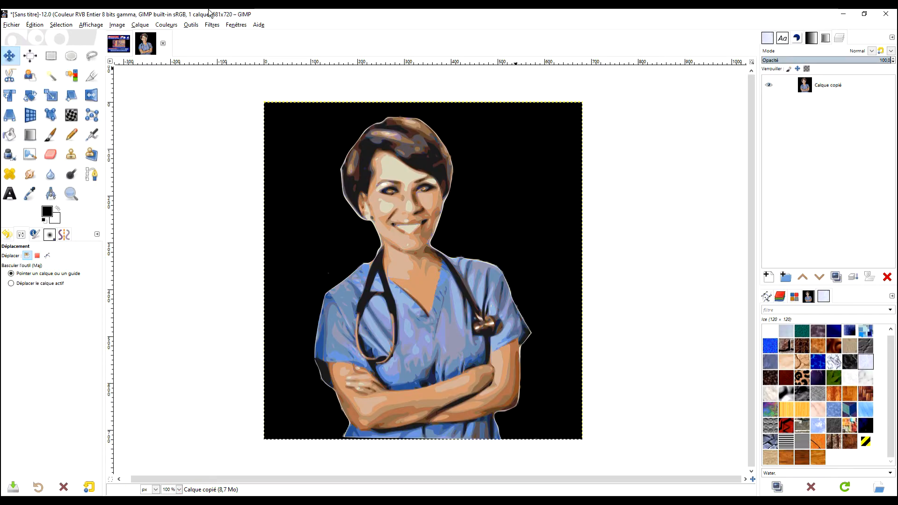
Launch G'MIC-Qt, search 'HOPE', and select the Artistic > Hope Poster filter
{"action": "left_click", "coordinate": [212, 28]}
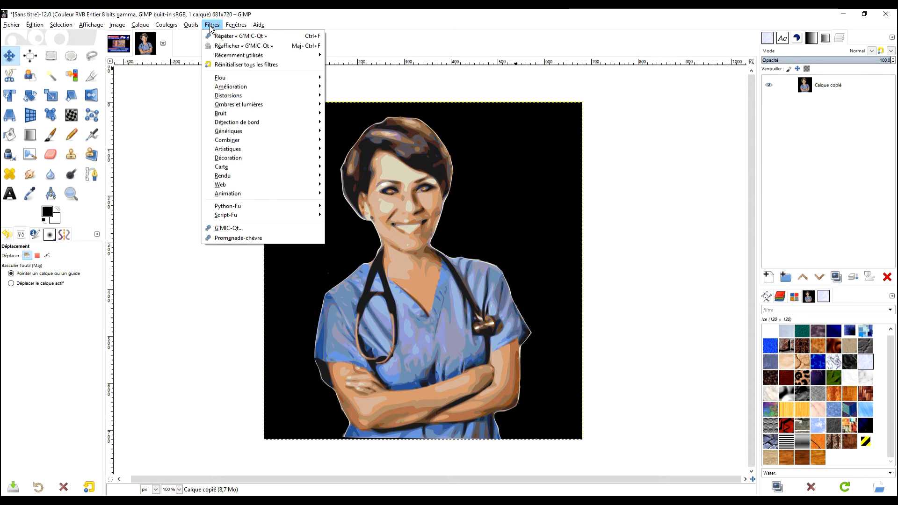
{"action": "left_click", "coordinate": [245, 227]}
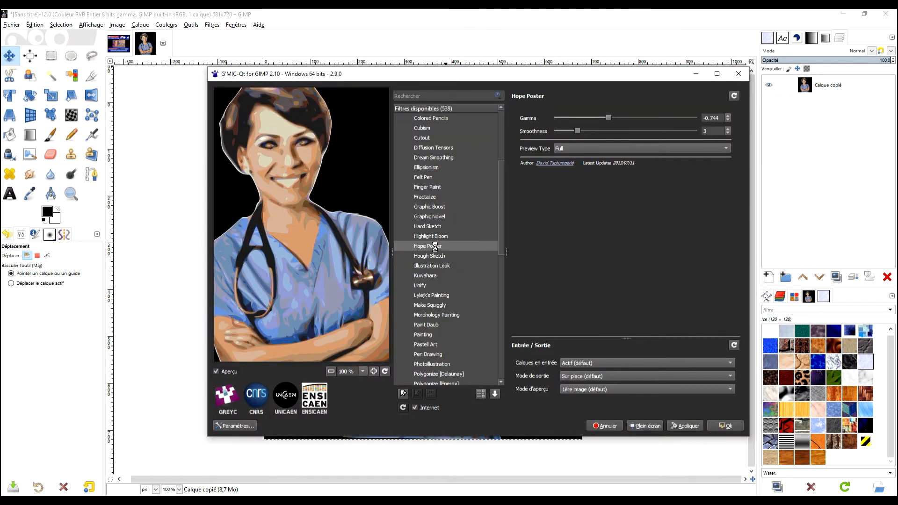
{"action": "left_click", "coordinate": [432, 96]}
{"action": "type", "text": "HOPE"}
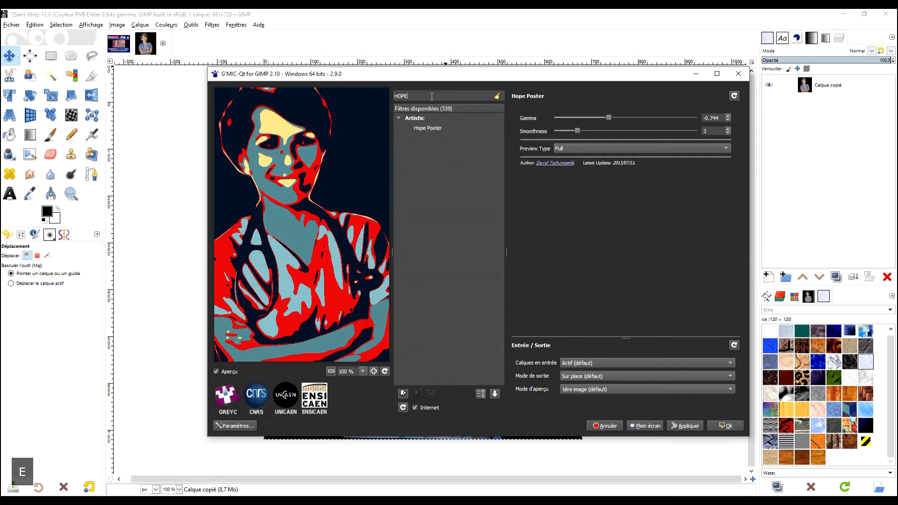
{"action": "left_click", "coordinate": [427, 128]}
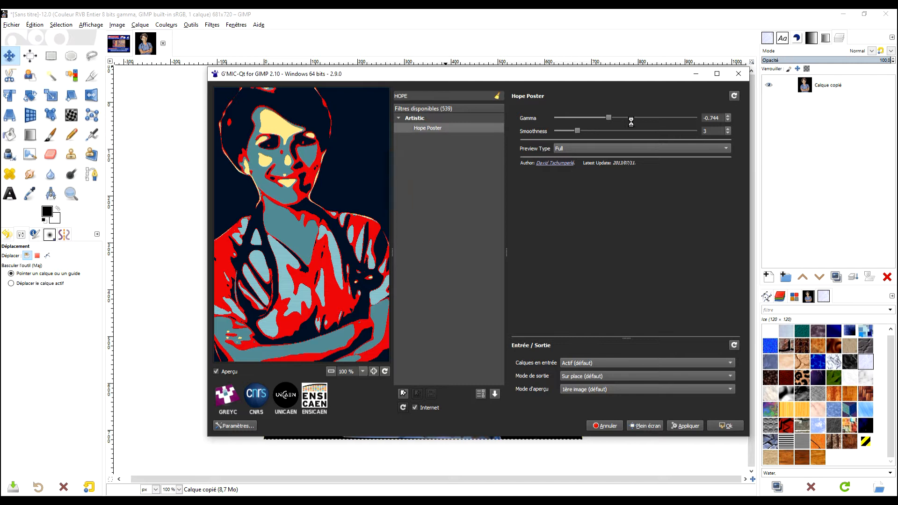
Experiment with the Hope Poster sliders, settling on Gamma -0.762 and Smoothness 0.68
{"action": "left_click_drag", "start_coordinate": [608, 118], "coordinate": [625, 118]}
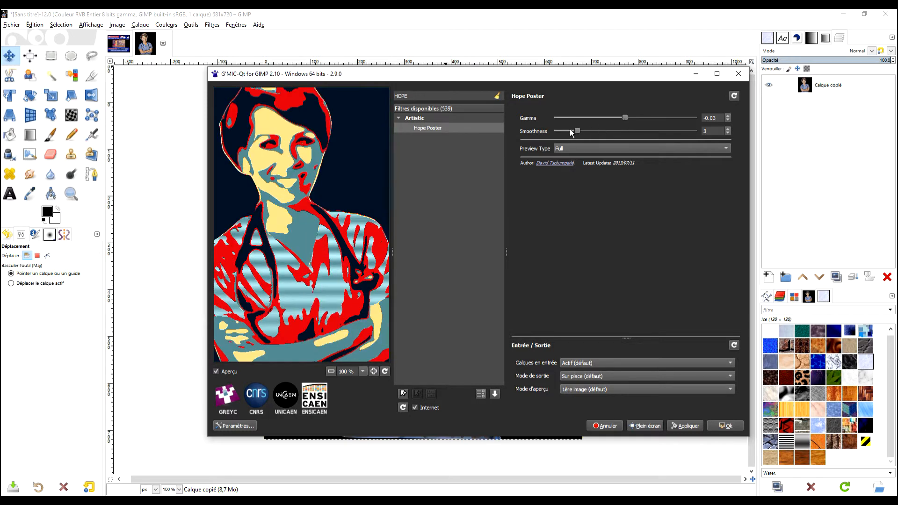
{"action": "left_click_drag", "start_coordinate": [579, 132], "coordinate": [594, 133]}
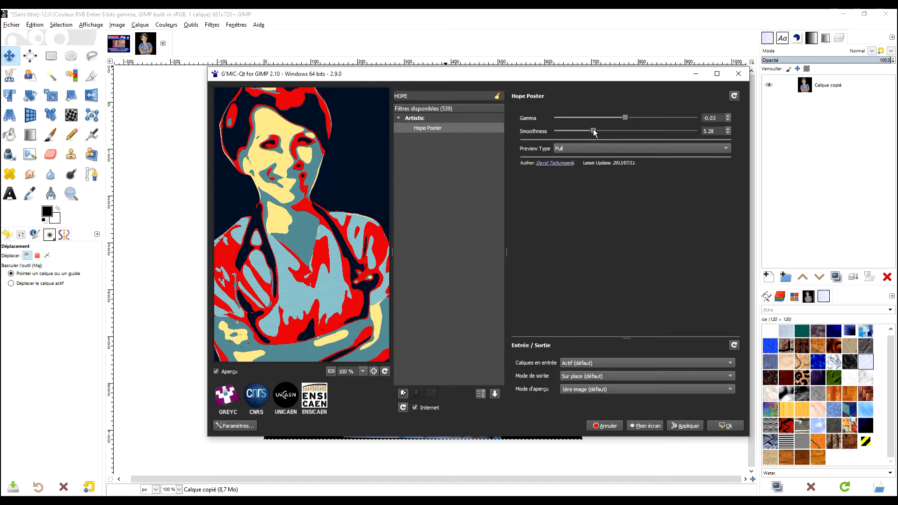
{"action": "left_click_drag", "start_coordinate": [594, 133], "coordinate": [585, 132]}
{"action": "left_click_drag", "start_coordinate": [580, 131], "coordinate": [570, 131]}
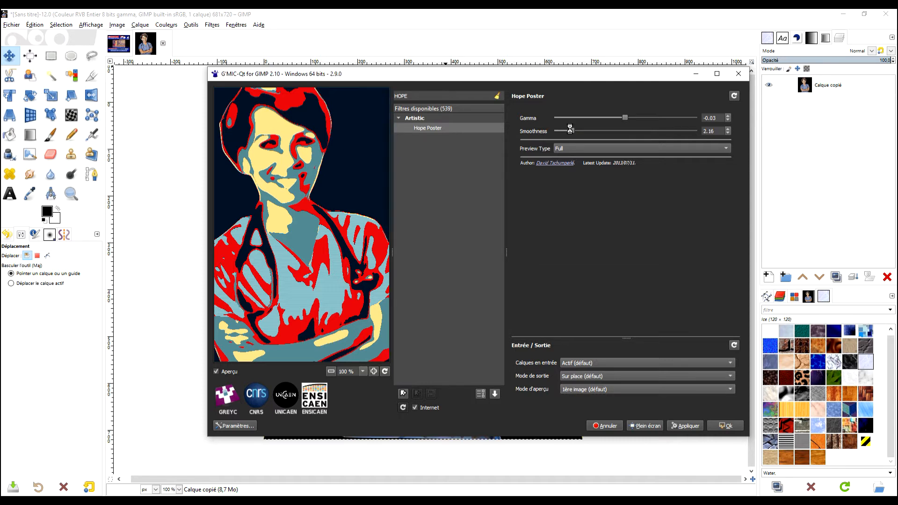
{"action": "left_click_drag", "start_coordinate": [571, 131], "coordinate": [562, 133]}
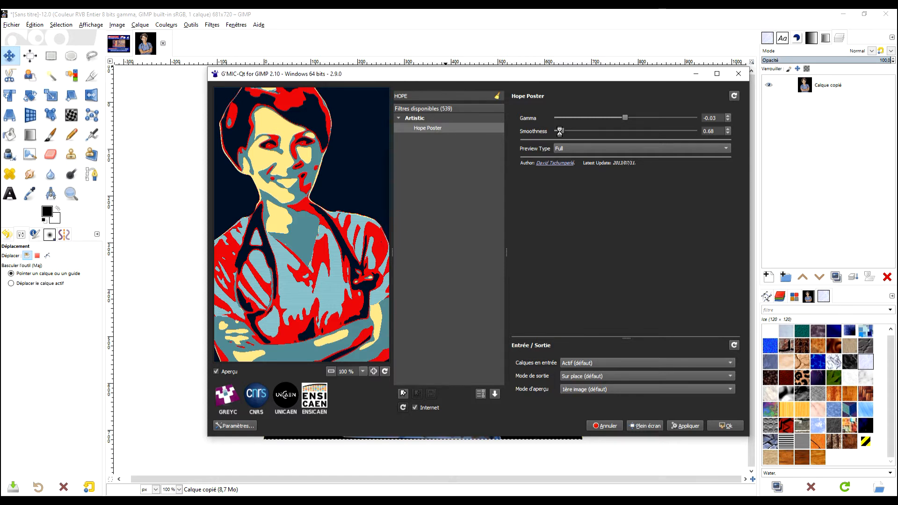
{"action": "left_click_drag", "start_coordinate": [625, 119], "coordinate": [604, 120]}
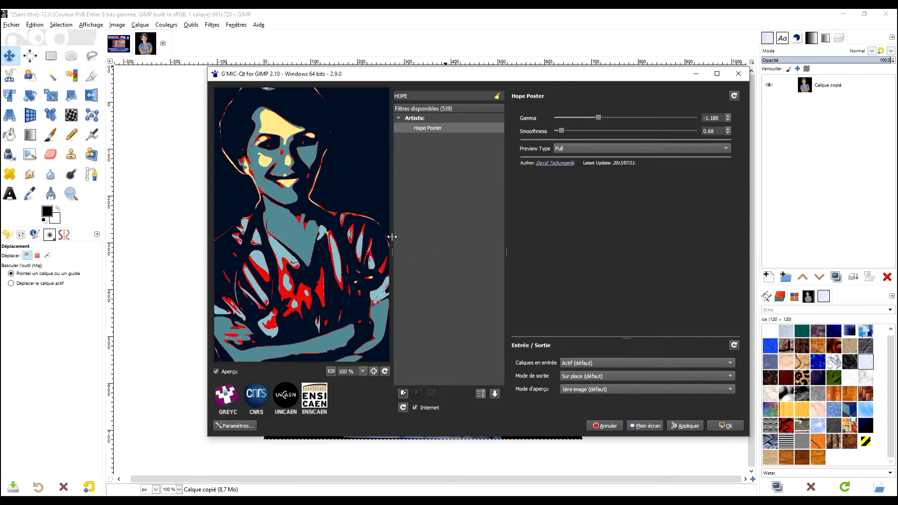
{"action": "left_click_drag", "start_coordinate": [604, 119], "coordinate": [608, 118]}
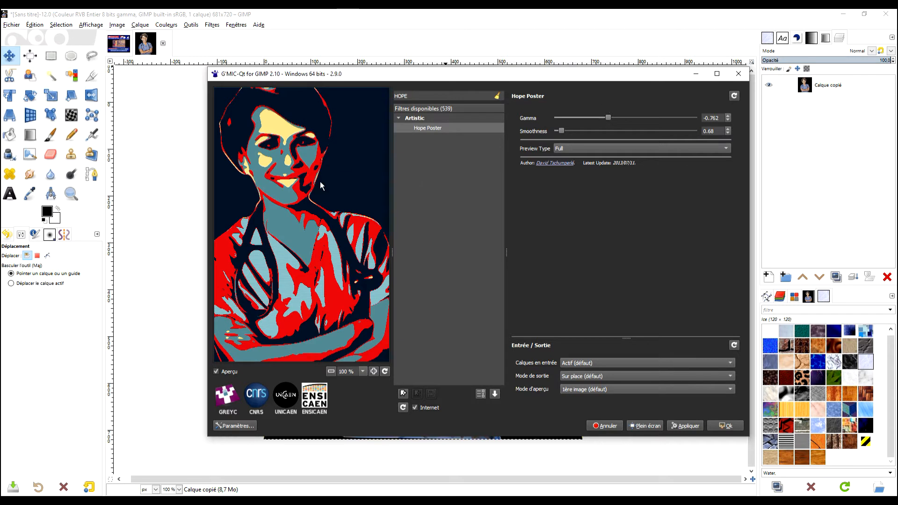
Apply the Hope Poster filter with its output sent to a new layer
{"action": "left_click", "coordinate": [579, 377]}
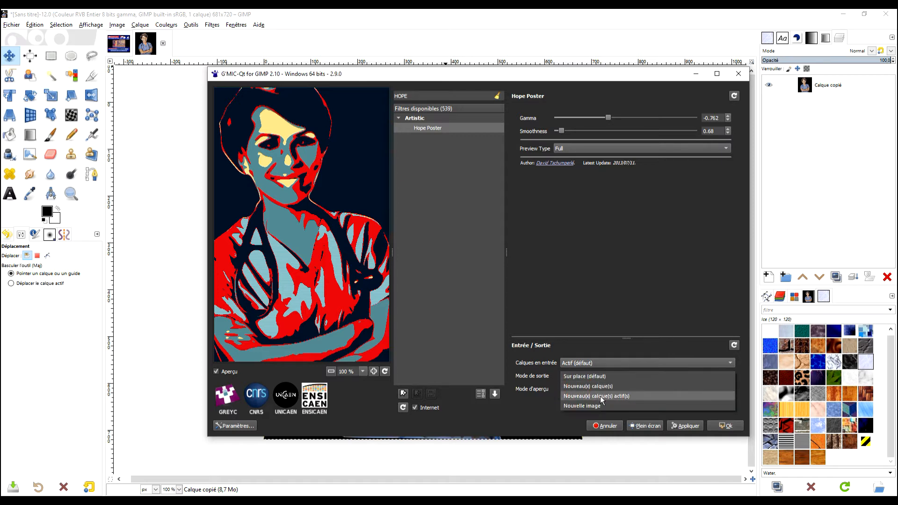
{"action": "left_click", "coordinate": [602, 385]}
{"action": "left_click", "coordinate": [726, 425]}
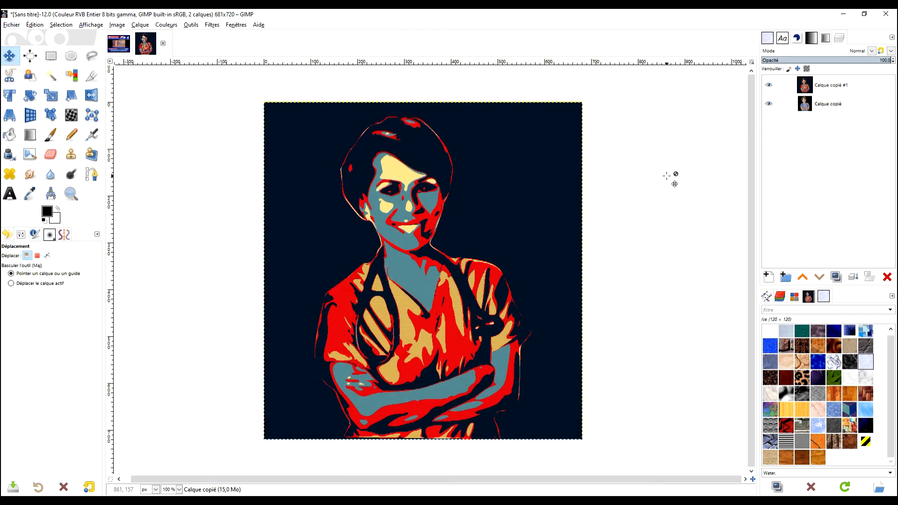
Select layer Calque copié #1 and switch to the Wikipedia Hope poster article in Chrome
{"action": "left_click_drag", "start_coordinate": [649, 240], "coordinate": [630, 211]}
{"action": "left_click", "coordinate": [811, 86]}
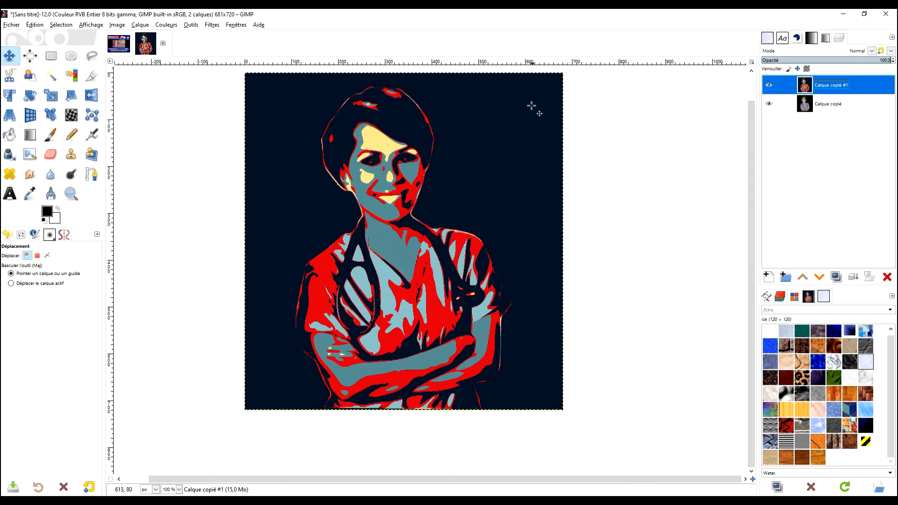
{"action": "key", "text": "alt+Tab"}
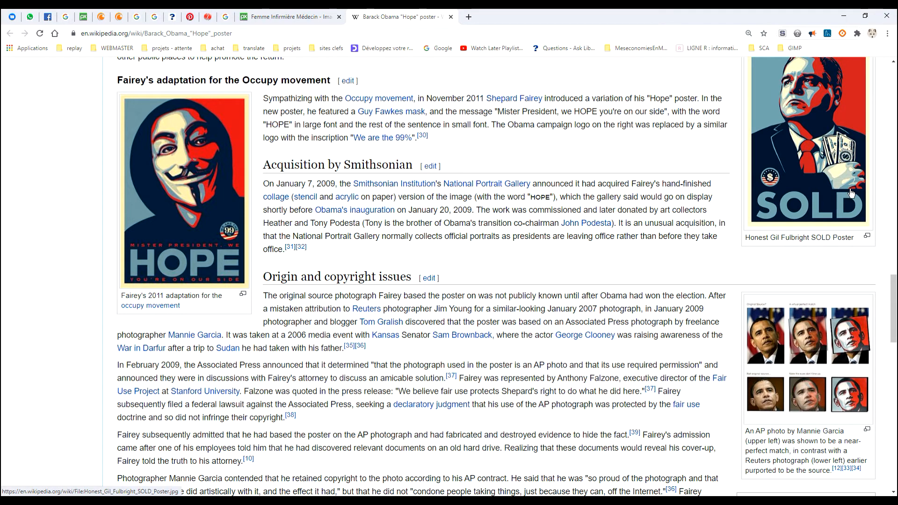
Copy the HOPE poster image from the Wikipedia article and go back to GIMP's Edition menu
{"action": "right_click", "coordinate": [804, 176]}
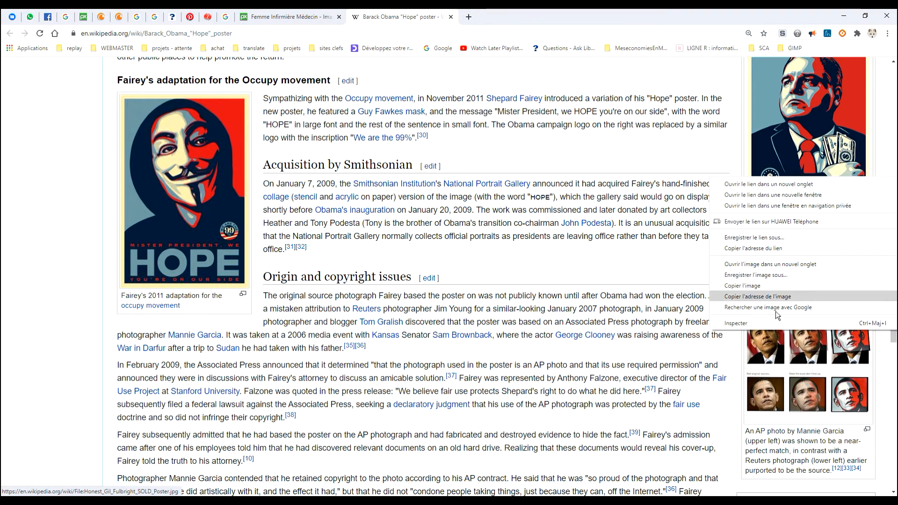
{"action": "scroll", "coordinate": [647, 210], "scroll_direction": "up", "scroll_amount": 5}
{"action": "scroll", "coordinate": [647, 210], "scroll_direction": "up", "scroll_amount": 15}
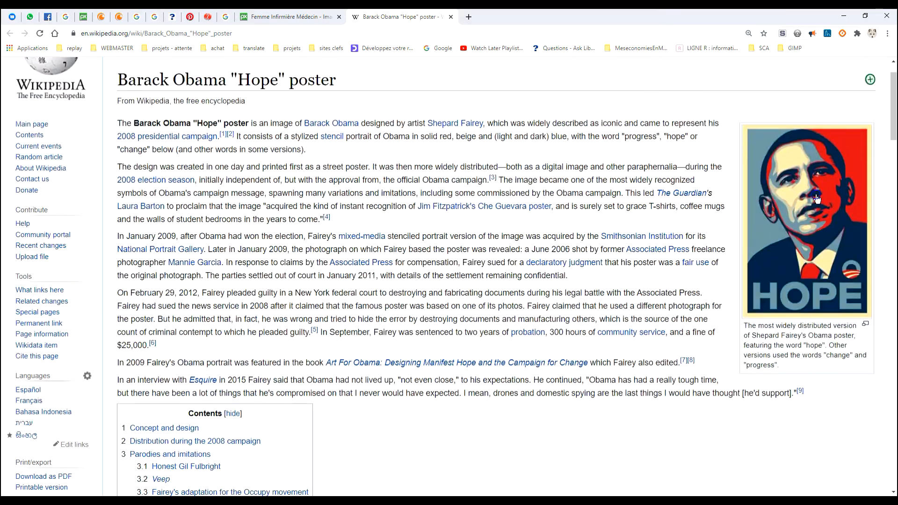
{"action": "right_click", "coordinate": [817, 196]}
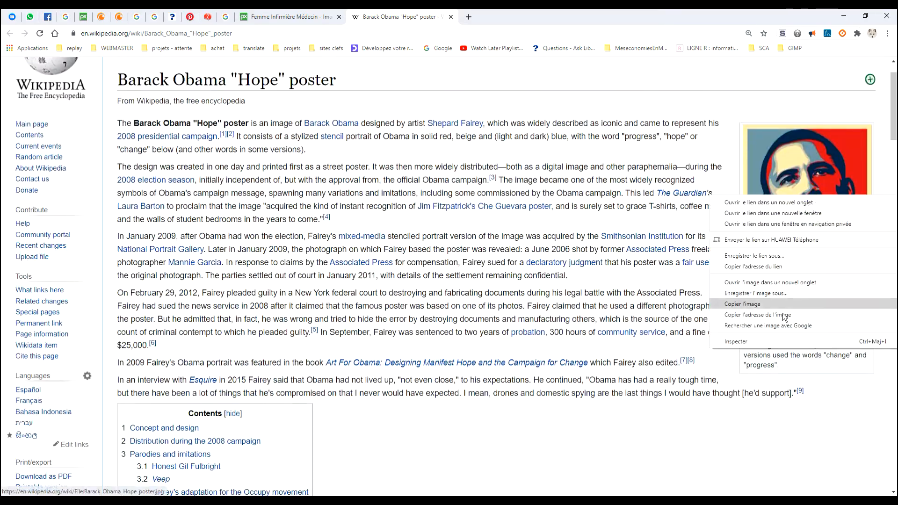
{"action": "left_click", "coordinate": [771, 305]}
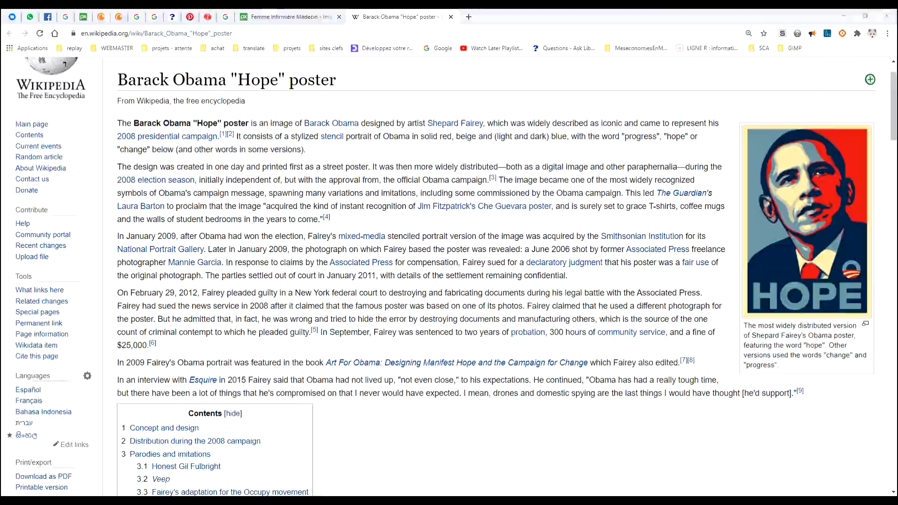
{"action": "key", "text": "alt+Tab"}
{"action": "left_click", "coordinate": [33, 25]}
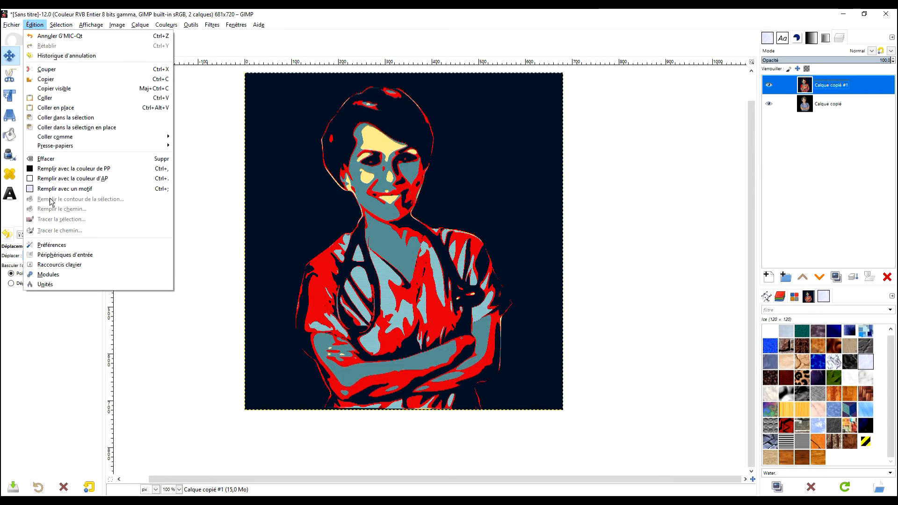
Paste the HOPE poster as a new layer, tuck it top-right, and sample its grey-blue letters
{"action": "mouse_move", "coordinate": [74, 138]}
{"action": "left_click", "coordinate": [206, 142]}
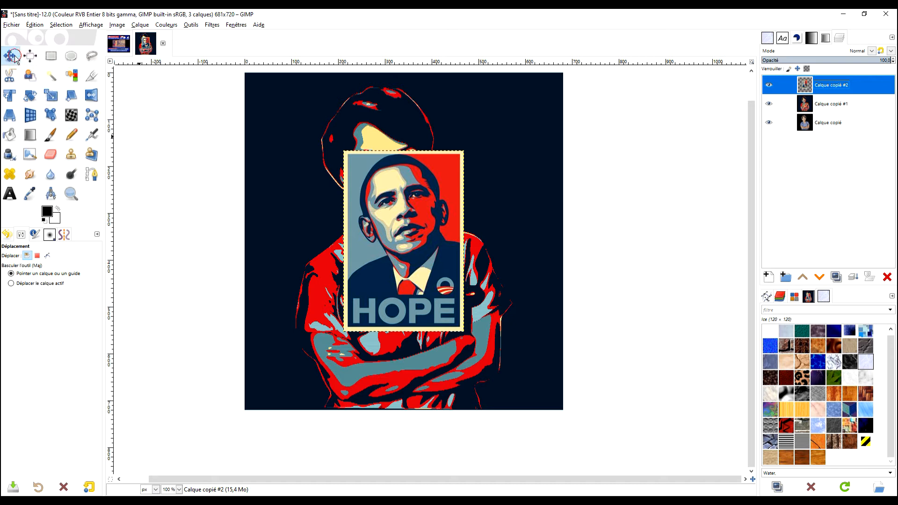
{"action": "left_click_drag", "start_coordinate": [396, 235], "coordinate": [496, 167]}
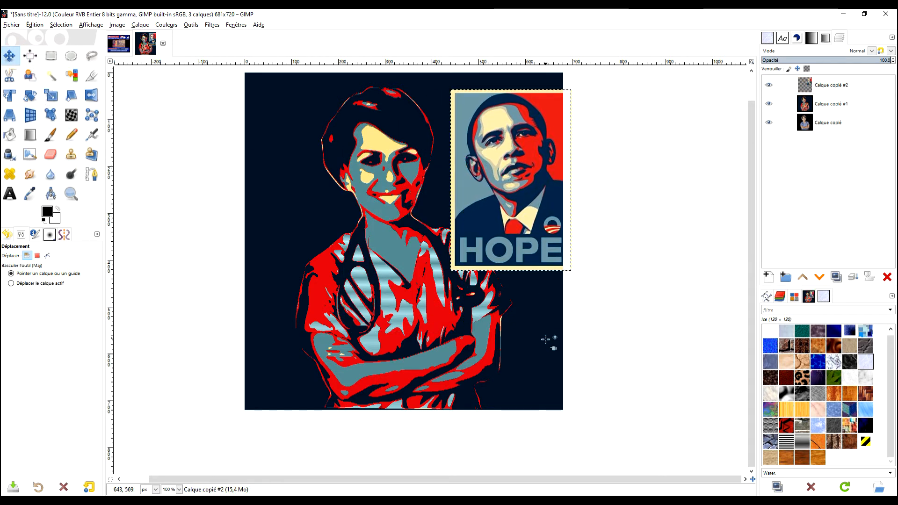
{"action": "left_click_drag", "start_coordinate": [541, 330], "coordinate": [493, 341]}
{"action": "left_click_drag", "start_coordinate": [485, 218], "coordinate": [468, 201]}
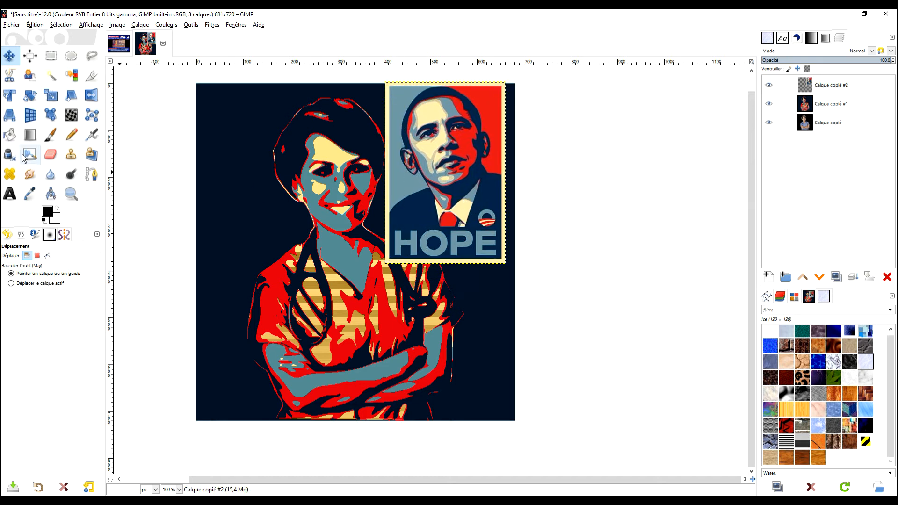
{"action": "left_click", "coordinate": [30, 196]}
{"action": "left_click", "coordinate": [427, 249]}
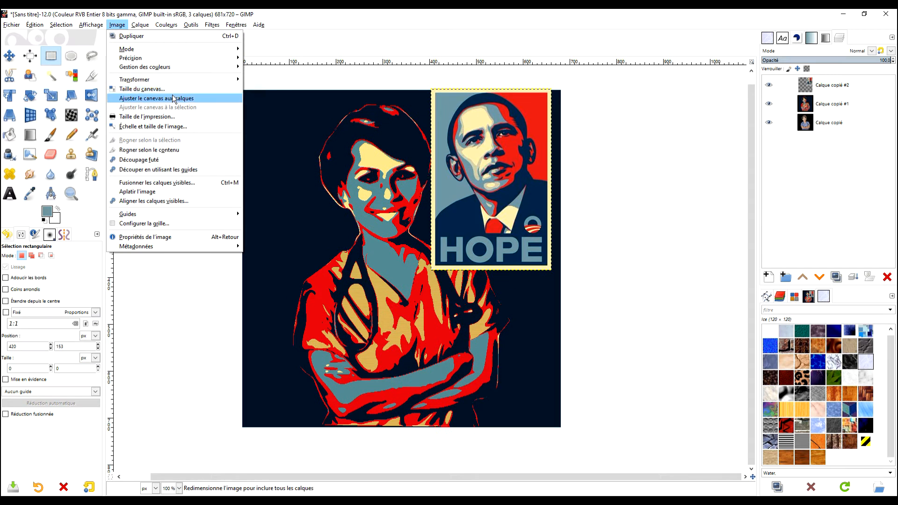
Resize the canvas to 110% (749 × 792 px), centred, with the added area left transparent
{"action": "left_click", "coordinate": [170, 89]}
{"action": "left_click", "coordinate": [414, 173]}
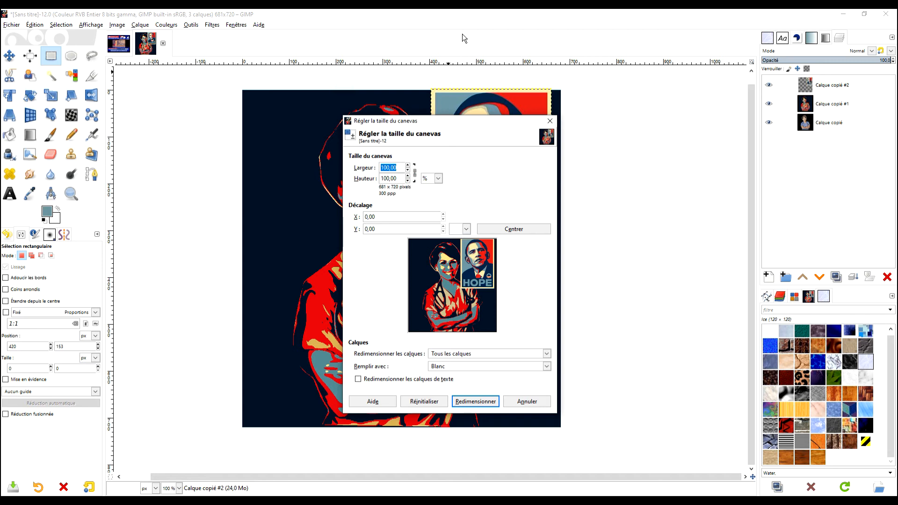
{"action": "type", "text": "10"}
{"action": "key", "text": "BackSpace"}
{"action": "type", "text": "10"}
{"action": "key", "text": "Tab"}
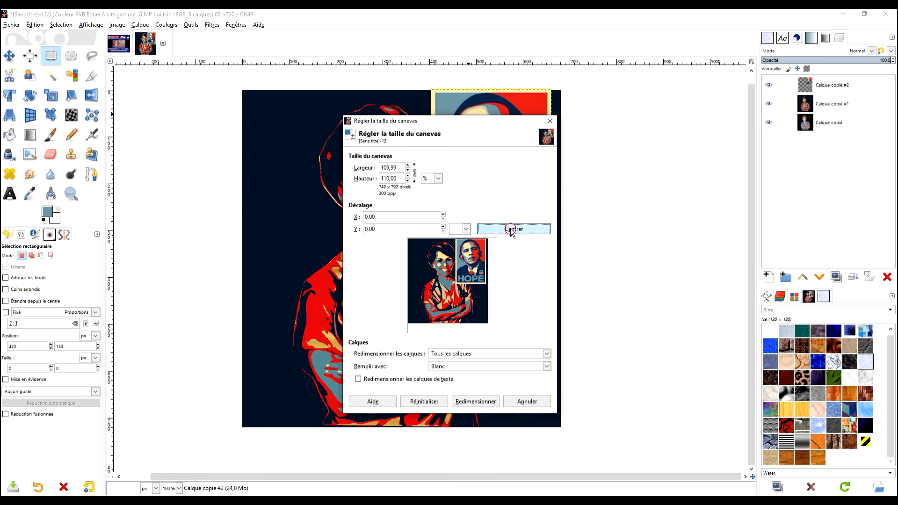
{"action": "left_click", "coordinate": [512, 229]}
{"action": "left_click", "coordinate": [457, 367]}
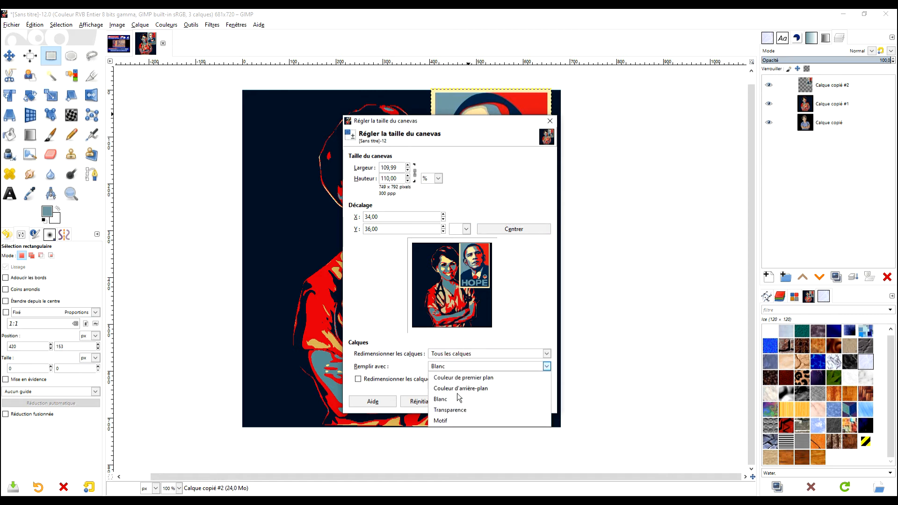
{"action": "left_click", "coordinate": [451, 411]}
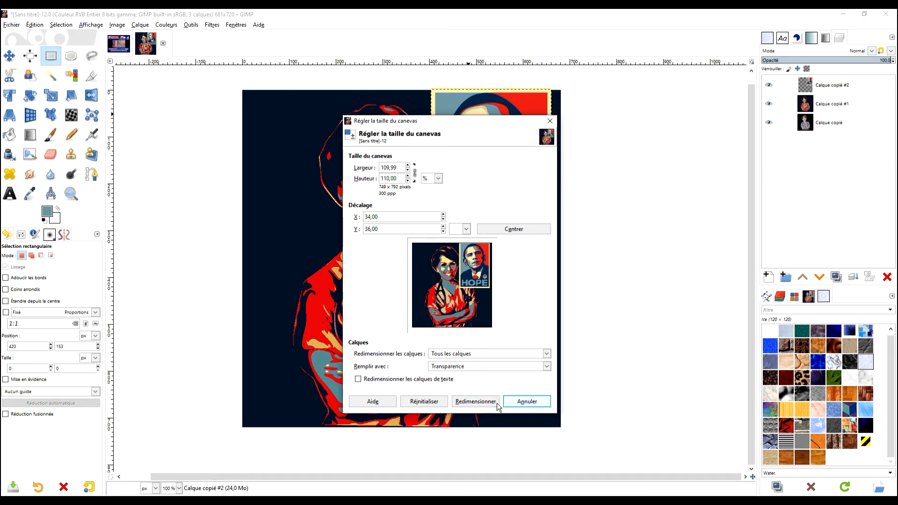
{"action": "left_click", "coordinate": [477, 403]}
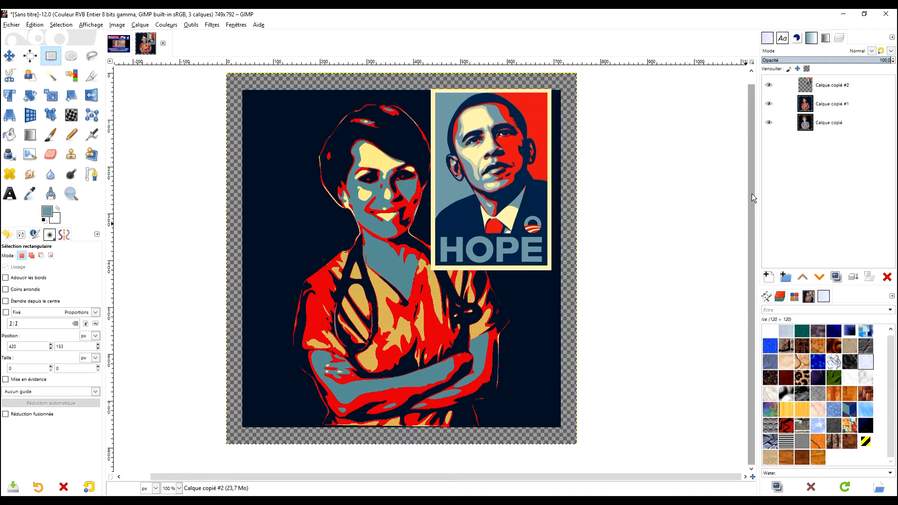
Add a new layer and move it beneath the Calque copié #1 portrait layer
{"action": "left_click", "coordinate": [815, 107]}
{"action": "left_click_drag", "start_coordinate": [651, 246], "coordinate": [617, 261]}
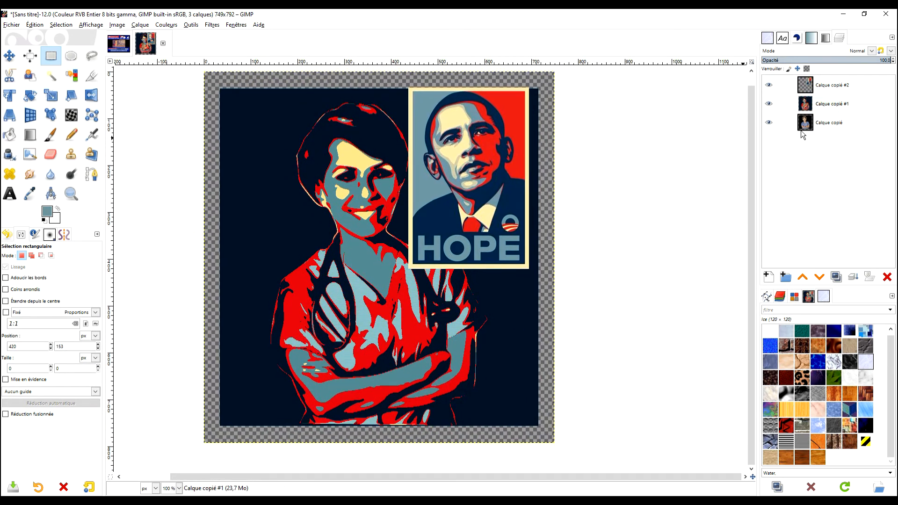
{"action": "left_click", "coordinate": [768, 277]}
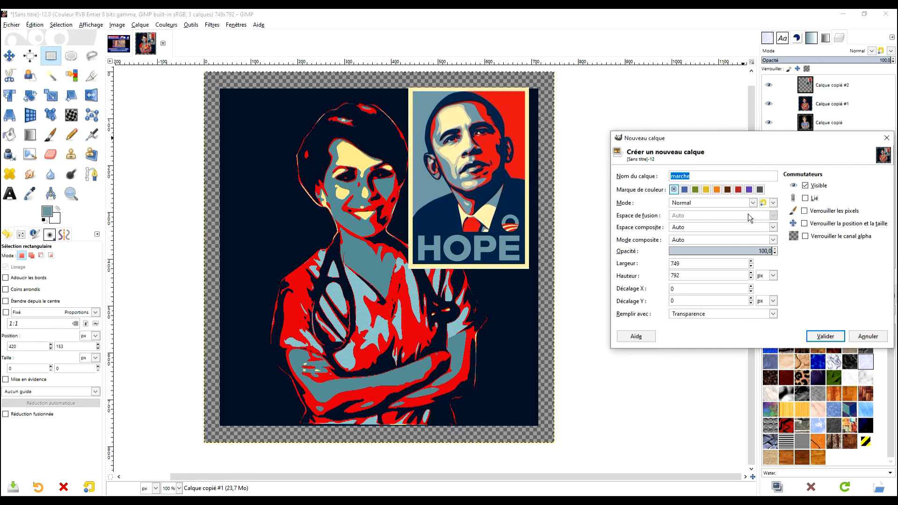
{"action": "left_click", "coordinate": [824, 335]}
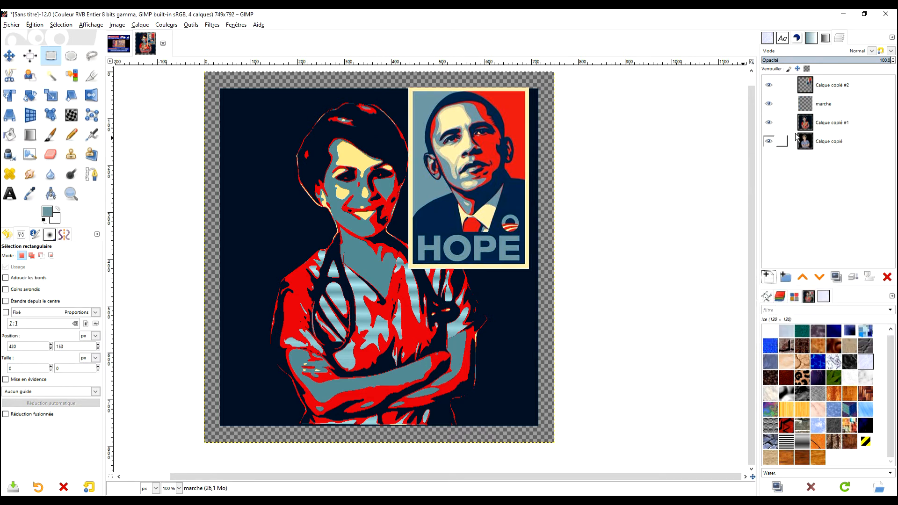
{"action": "left_click_drag", "start_coordinate": [808, 108], "coordinate": [807, 124]}
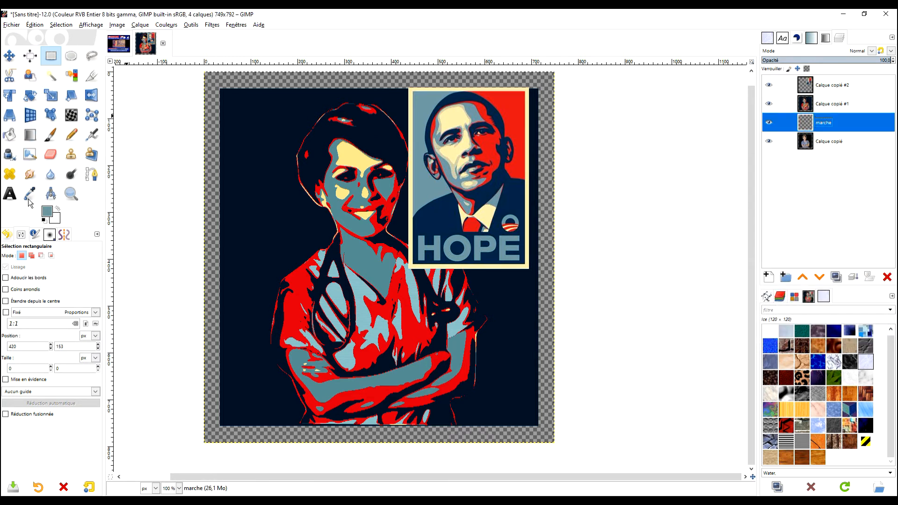
Sample the poster's cream border colour and rename the new layer FOND
{"action": "key", "text": "o"}
{"action": "left_click", "coordinate": [410, 168]}
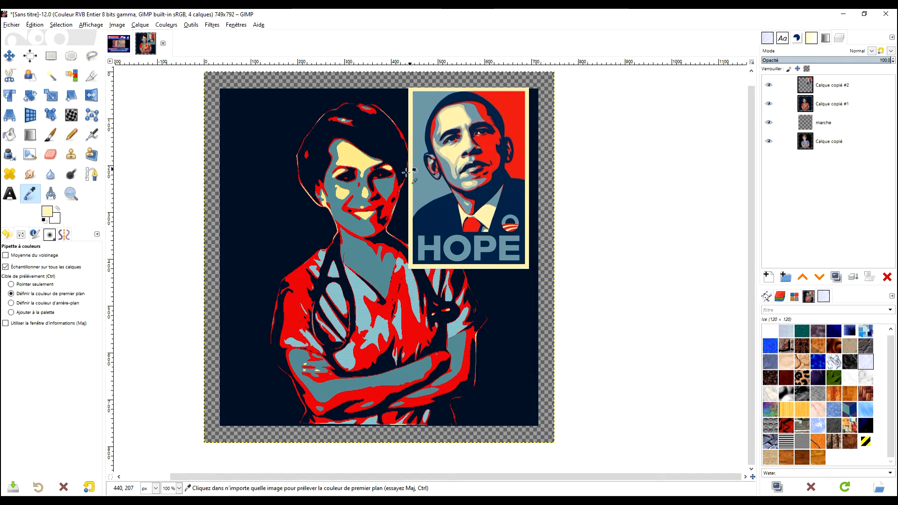
{"action": "left_click", "coordinate": [809, 124]}
{"action": "double_click", "coordinate": [826, 124]}
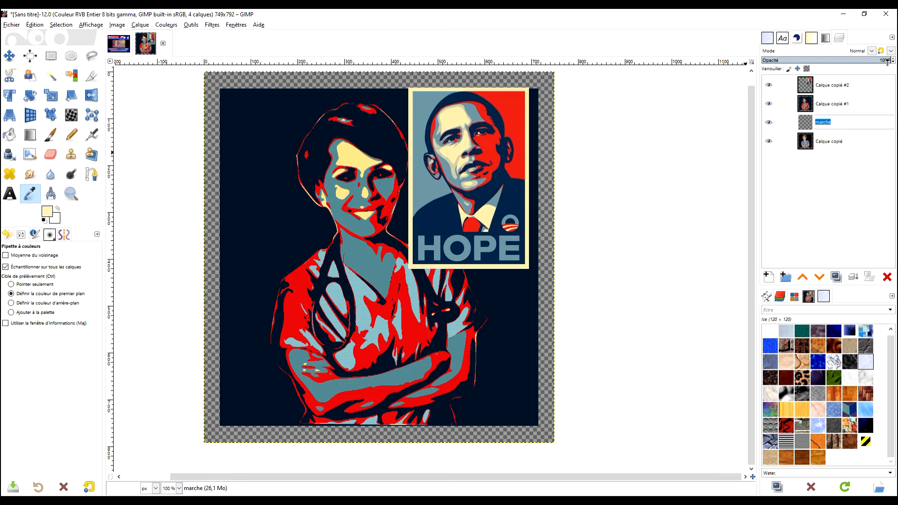
{"action": "type", "text": "F"}
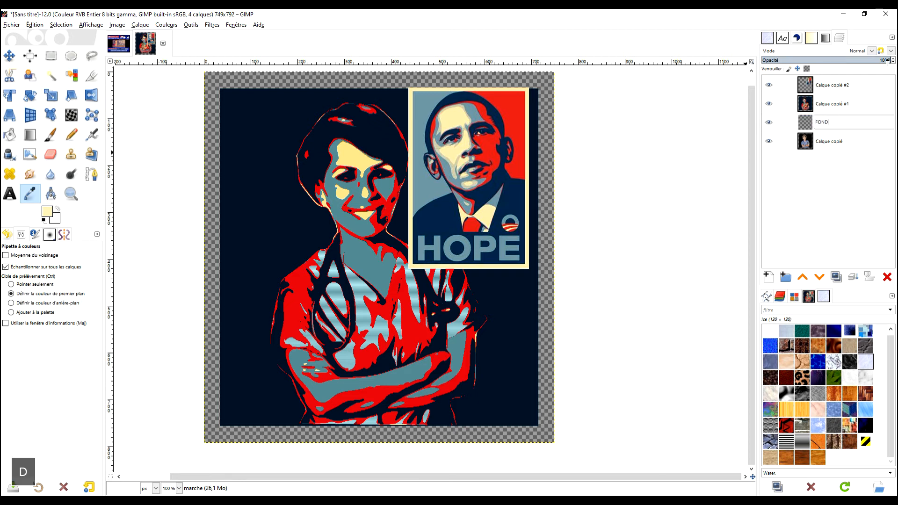
{"action": "type", "text": "OND"}
{"action": "key", "text": "Return"}
Fill the FOND layer with the sampled cream colour
{"action": "left_click_drag", "start_coordinate": [48, 214], "coordinate": [389, 199]}
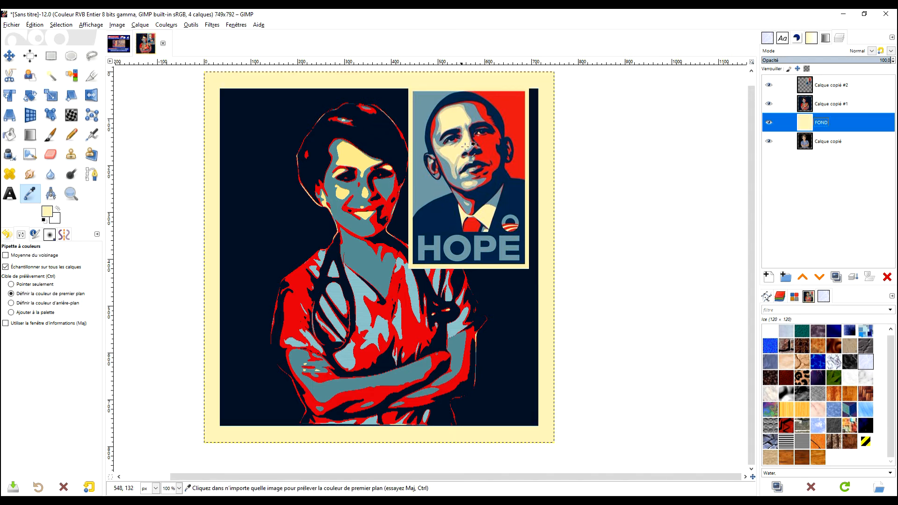
{"action": "left_click_drag", "start_coordinate": [460, 134], "coordinate": [440, 139]}
{"action": "left_click_drag", "start_coordinate": [459, 305], "coordinate": [463, 281]}
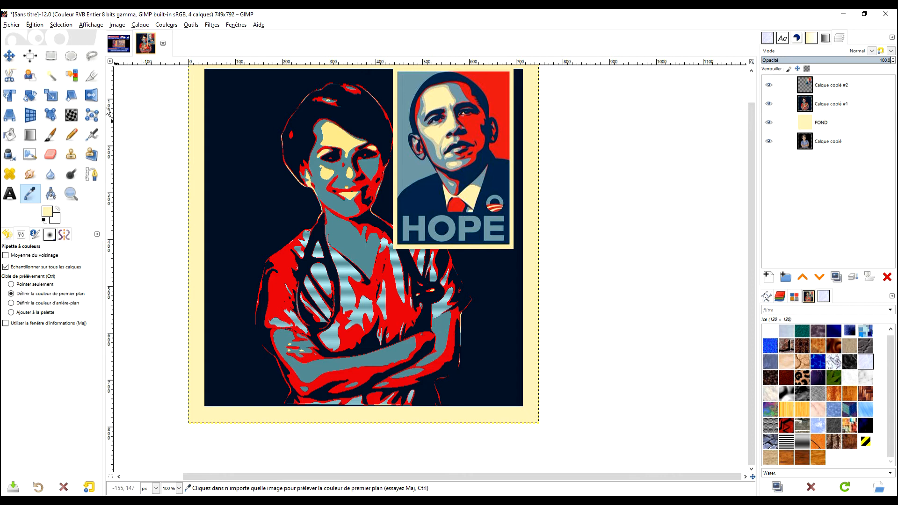
{"action": "left_click", "coordinate": [50, 56]}
{"action": "left_click", "coordinate": [814, 104]}
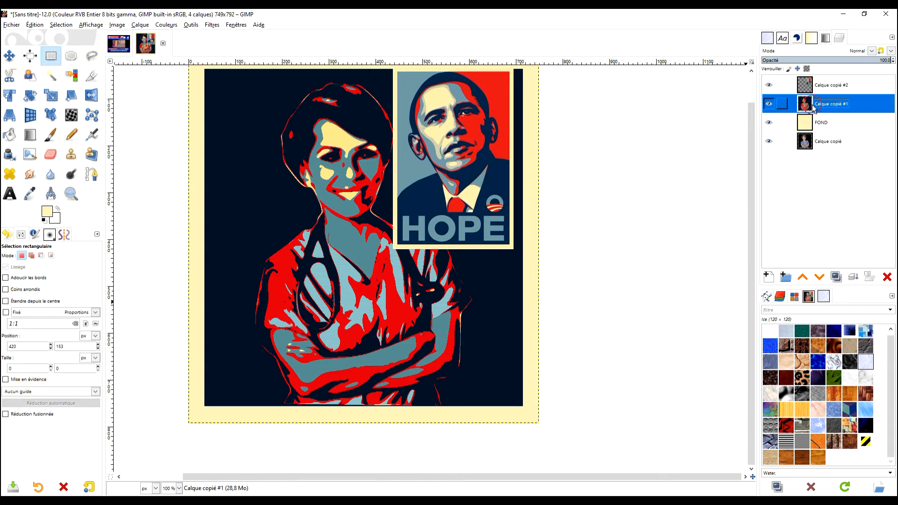
Add a new 'marche' layer and rectangle-select a strip across the bottom of the portrait
{"action": "left_click", "coordinate": [771, 280]}
{"action": "left_click", "coordinate": [824, 376]}
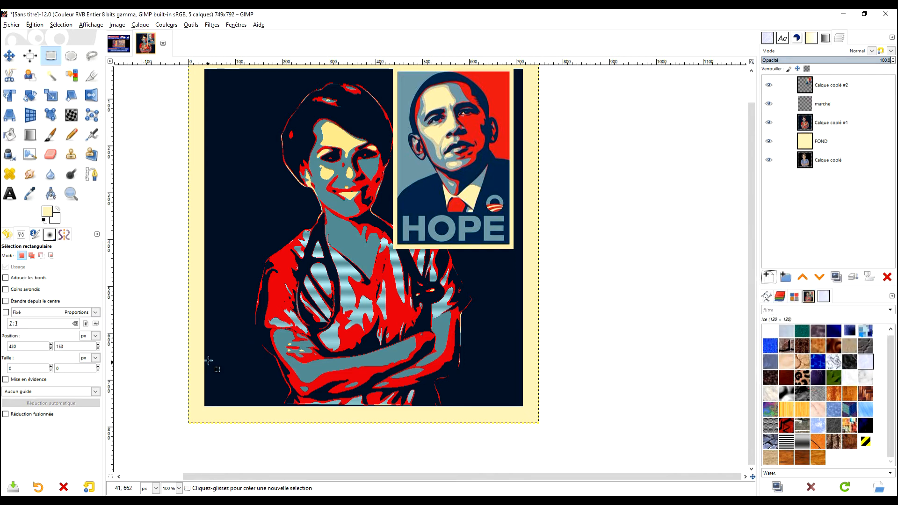
{"action": "left_click_drag", "start_coordinate": [206, 353], "coordinate": [524, 408]}
{"action": "left_click", "coordinate": [237, 359]}
{"action": "left_click", "coordinate": [224, 359]}
{"action": "left_click_drag", "start_coordinate": [221, 361], "coordinate": [218, 359]}
{"action": "left_click", "coordinate": [219, 356]}
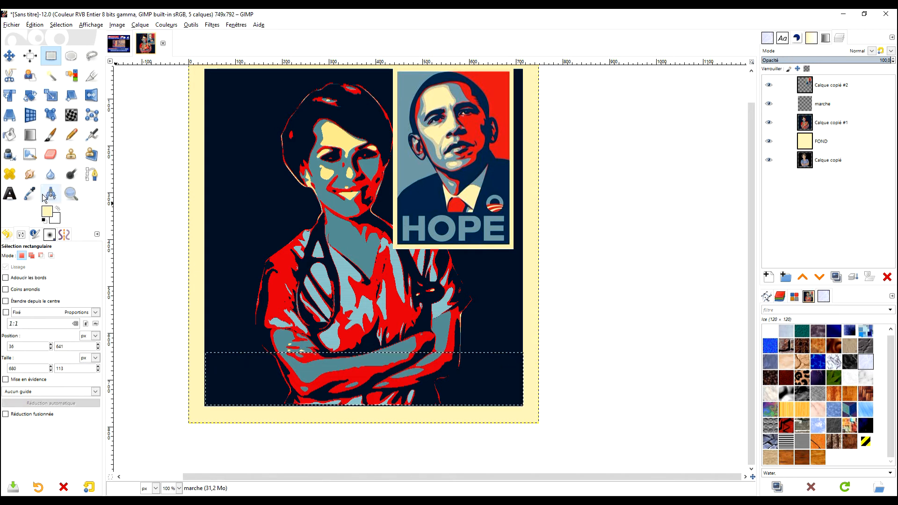
Sample the poster's dark blue and fill the 680×113 bottom strip with it
{"action": "left_click", "coordinate": [30, 193]}
{"action": "left_click", "coordinate": [454, 217]}
{"action": "left_click_drag", "start_coordinate": [47, 212], "coordinate": [371, 387]}
Start a text box on the dark blue band and type 'merci'
{"action": "key", "text": "t"}
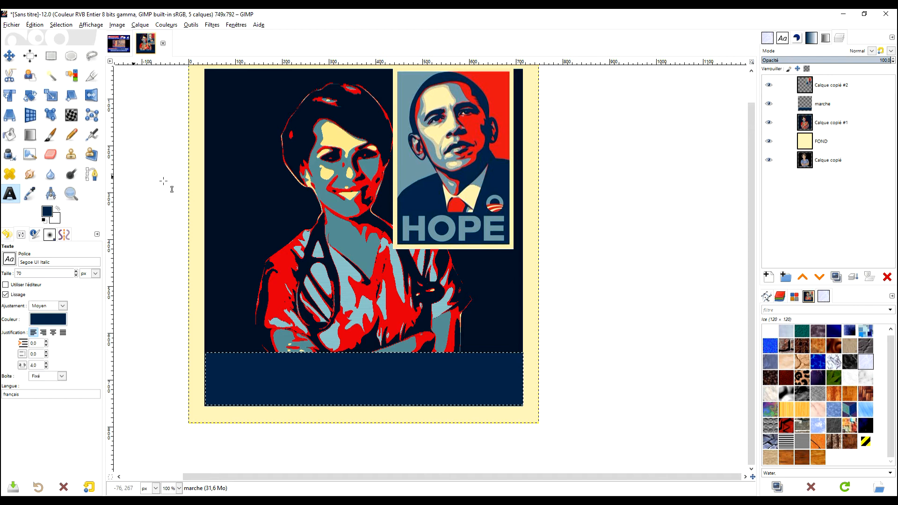
{"action": "left_click", "coordinate": [225, 361]}
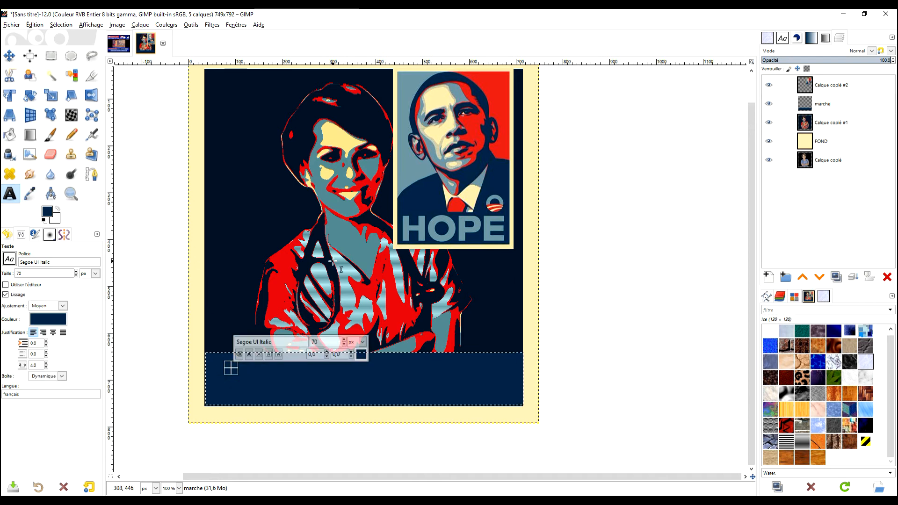
{"action": "key", "text": "Caps_Lock"}
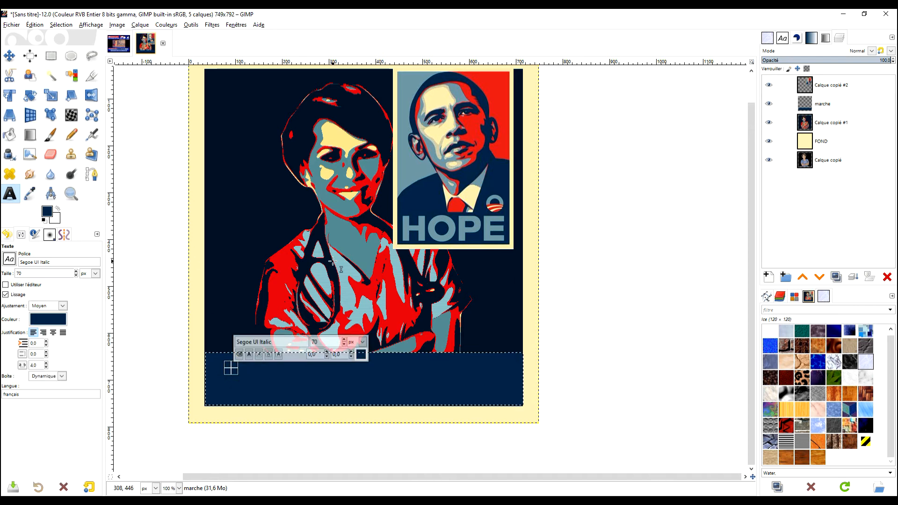
{"action": "type", "text": "merci"}
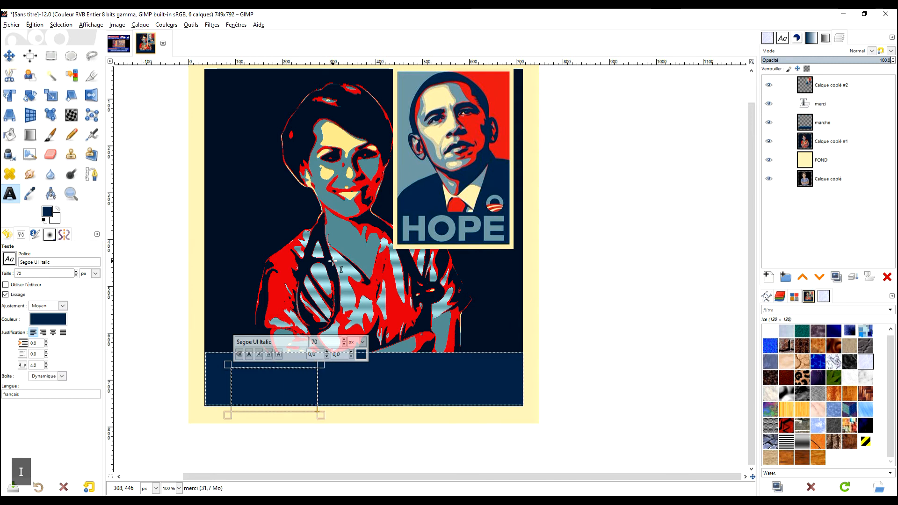
Colour the text grey-blue by sampling it from the HOPE letters
{"action": "key", "text": "ctrl+a"}
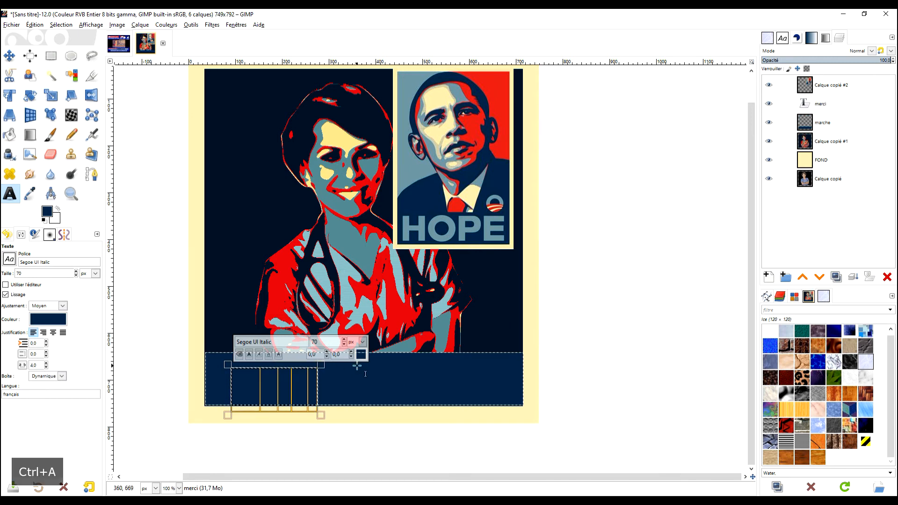
{"action": "left_click", "coordinate": [29, 194]}
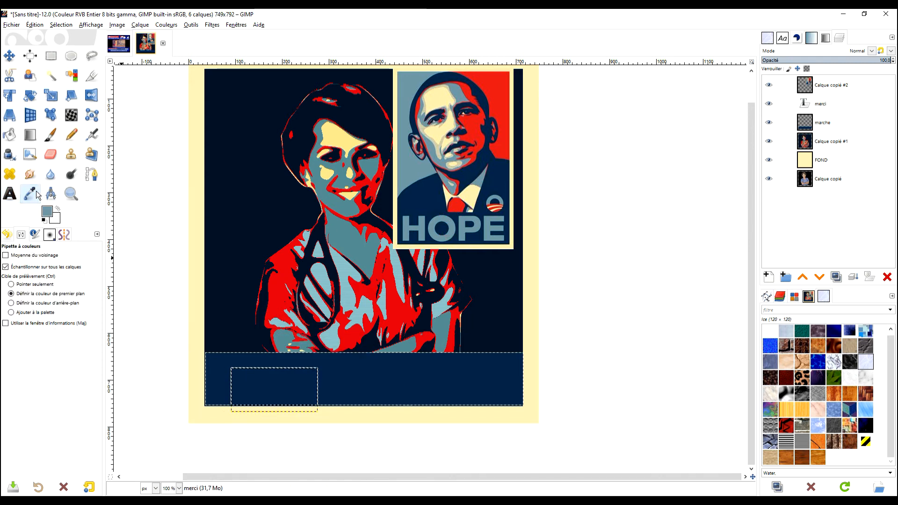
{"action": "left_click", "coordinate": [9, 194]}
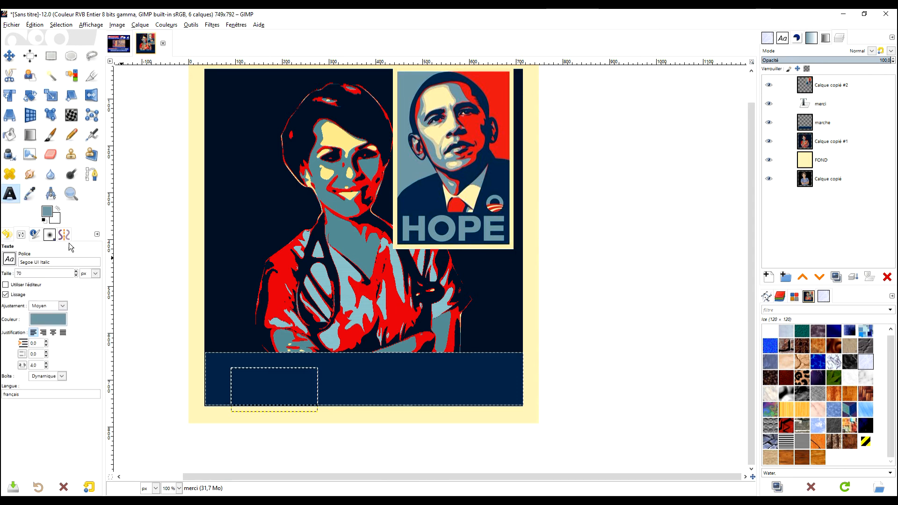
{"action": "left_click", "coordinate": [257, 381]}
{"action": "key", "text": "ctrl+a"}
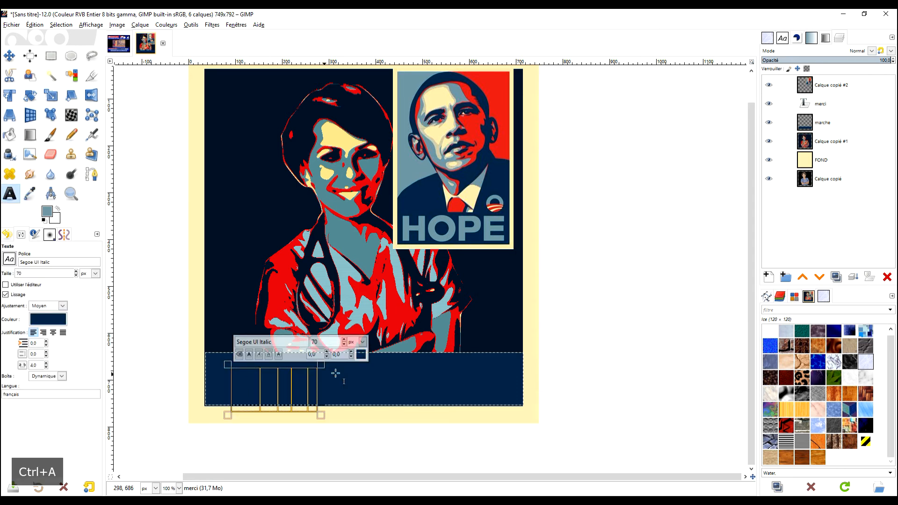
{"action": "left_click", "coordinate": [361, 354]}
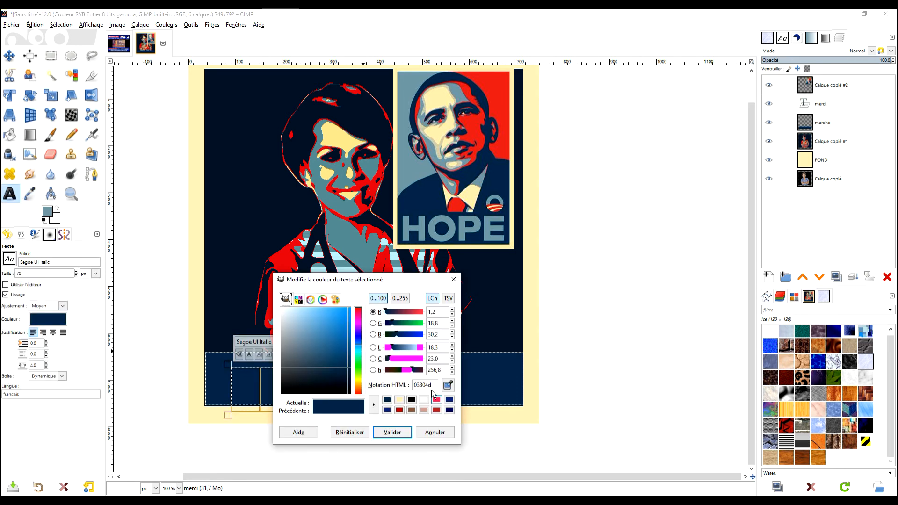
{"action": "left_click", "coordinate": [448, 385]}
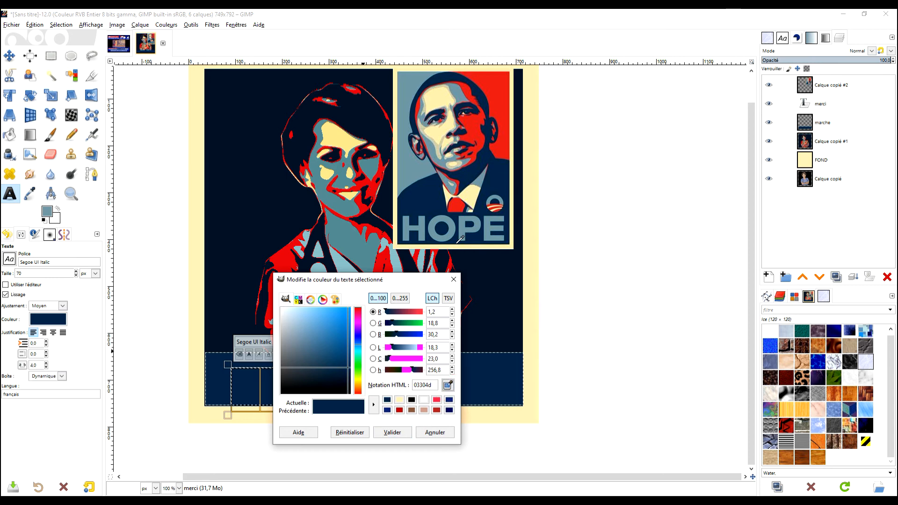
{"action": "left_click", "coordinate": [434, 219]}
{"action": "left_click", "coordinate": [393, 432]}
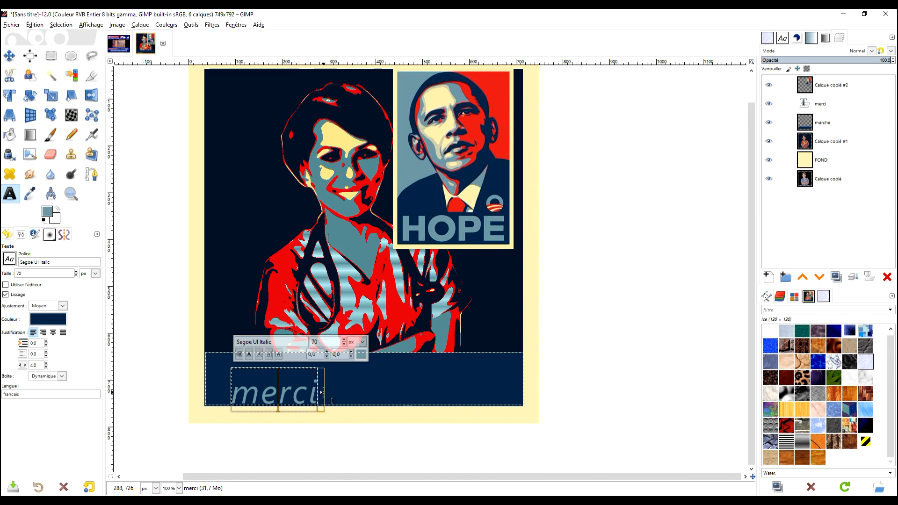
Retype the word as 'MERCI' in capitals and set it in Arial Bold at 110 px
{"action": "key", "text": "ctrl+a"}
{"action": "key", "text": "Caps_Lock"}
{"action": "type", "text": "MERCI"}
{"action": "key", "text": "ctrl+a"}
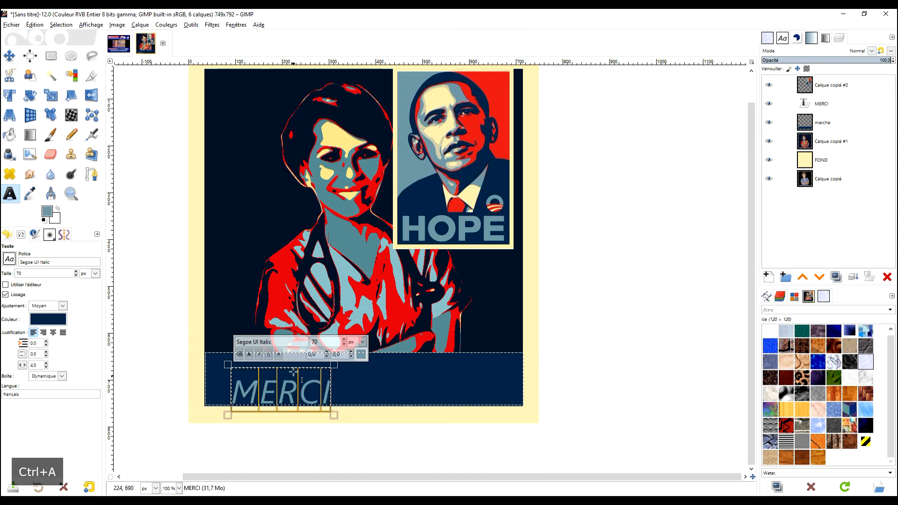
{"action": "triple_click", "coordinate": [273, 341]}
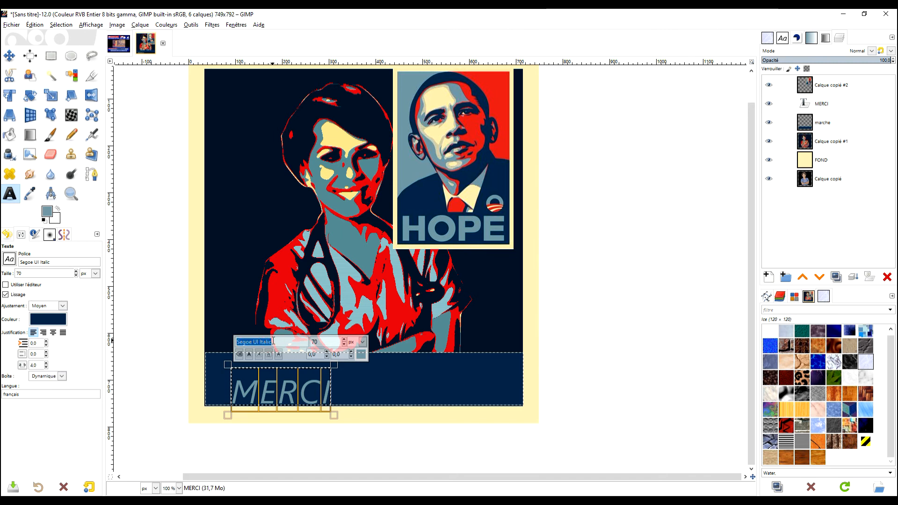
{"action": "type", "text": "ARIAL"}
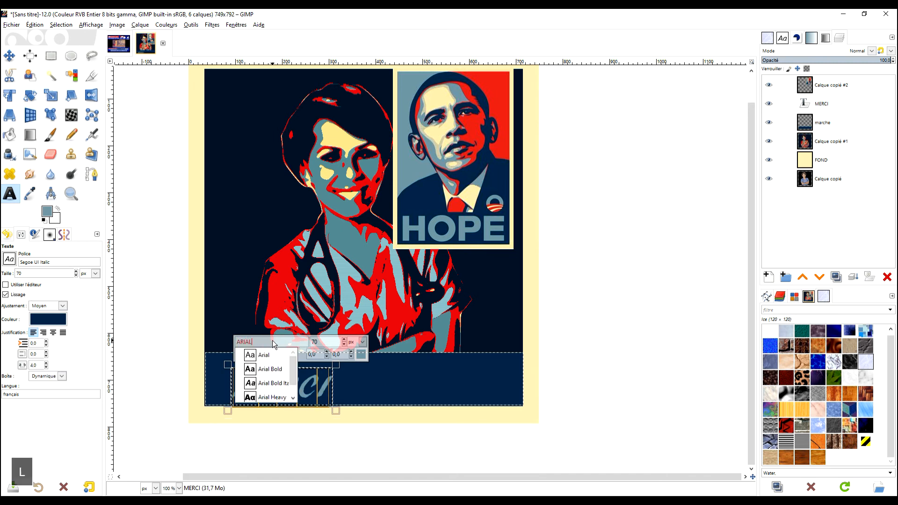
{"action": "left_click", "coordinate": [265, 369]}
{"action": "triple_click", "coordinate": [329, 341]}
{"action": "type", "text": "110"}
{"action": "key", "text": "Return"}
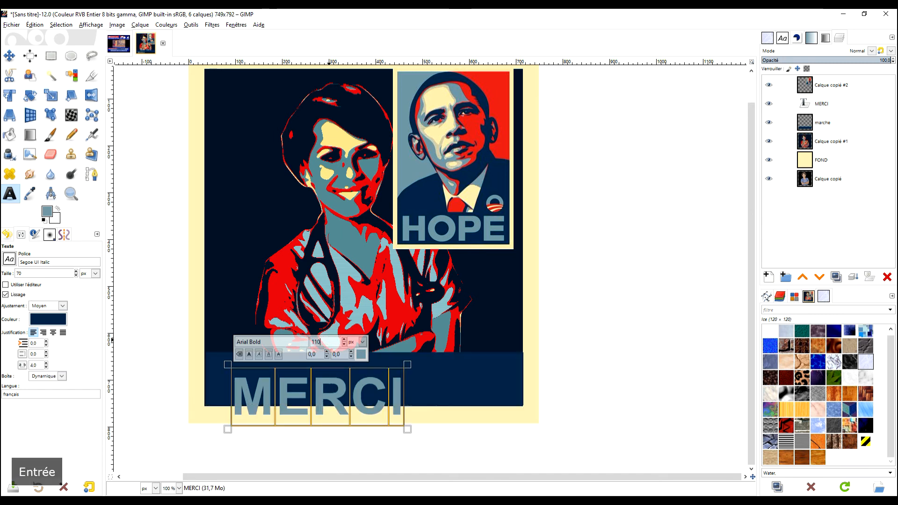
Move the MERCI layer up the band and centre it horizontally on the image
{"action": "left_click", "coordinate": [8, 56]}
{"action": "left_click_drag", "start_coordinate": [352, 398], "coordinate": [391, 383]}
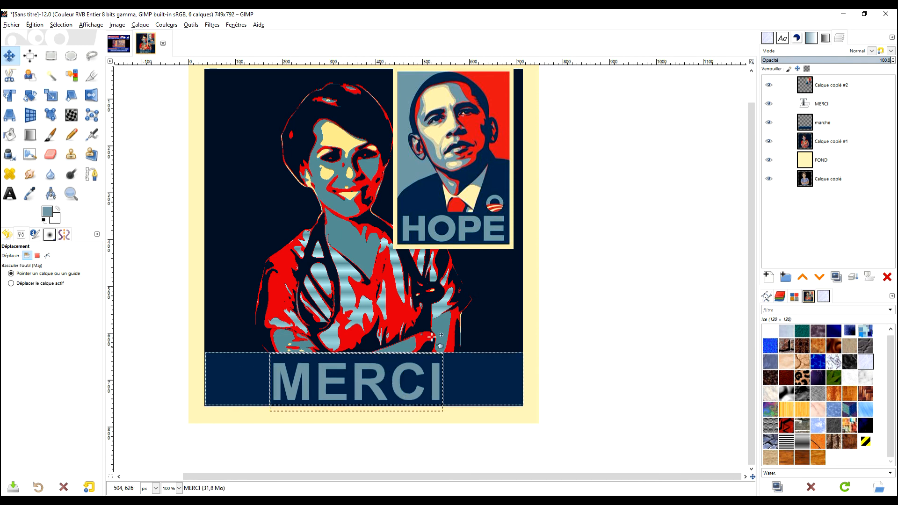
{"action": "left_click", "coordinate": [30, 55]}
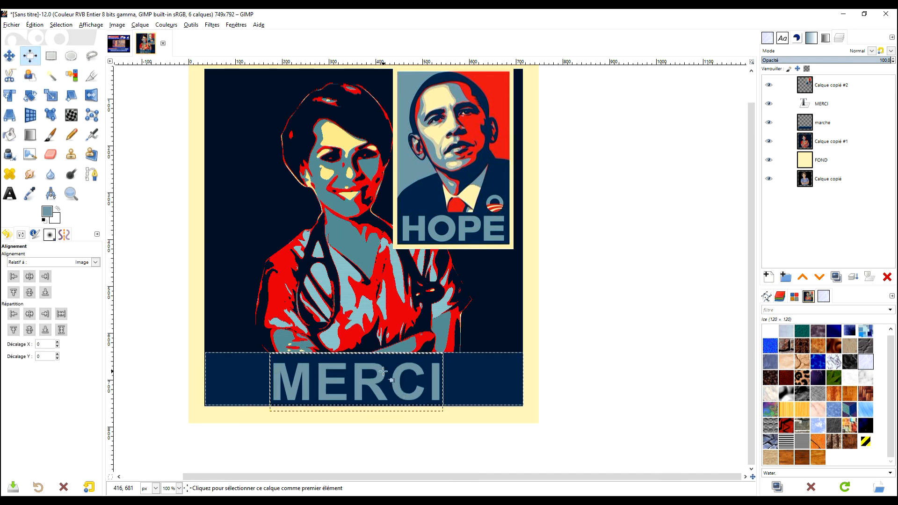
{"action": "left_click", "coordinate": [250, 333]}
{"action": "left_click_drag", "start_coordinate": [257, 345], "coordinate": [468, 434]}
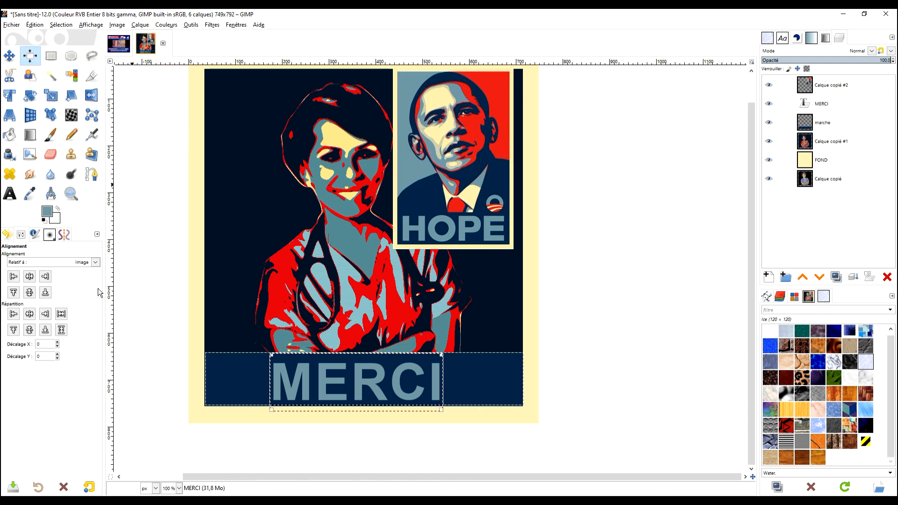
{"action": "left_click", "coordinate": [29, 277]}
Hide the Obama HOPE reference poster layer, Calque copié #2
{"action": "left_click", "coordinate": [9, 56]}
{"action": "left_click_drag", "start_coordinate": [560, 214], "coordinate": [594, 252]}
{"action": "scroll", "coordinate": [572, 236], "scroll_direction": "down", "scroll_amount": 1}
{"action": "scroll", "coordinate": [572, 236], "scroll_direction": "up", "scroll_amount": 1}
{"action": "left_click", "coordinate": [769, 85]}
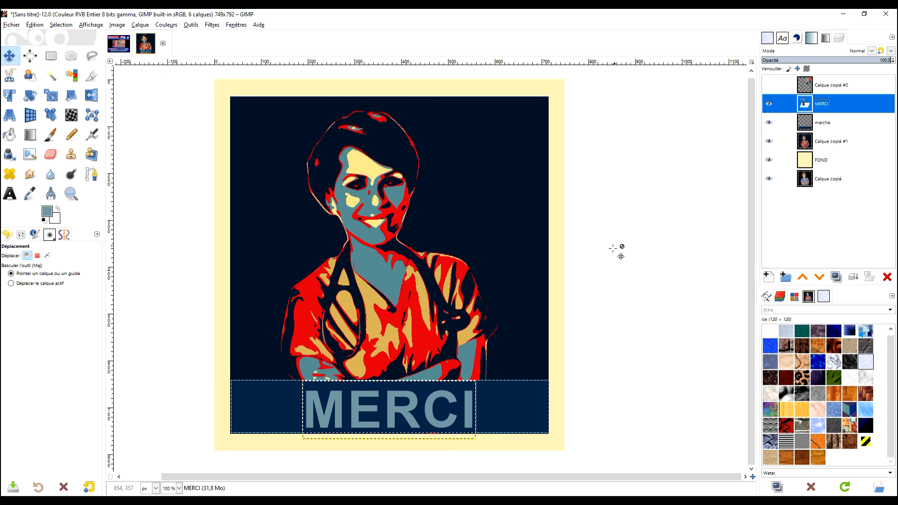
Clear the selection around MERCI and make the FOND layer active
{"action": "left_click", "coordinate": [51, 56]}
{"action": "left_click", "coordinate": [166, 148]}
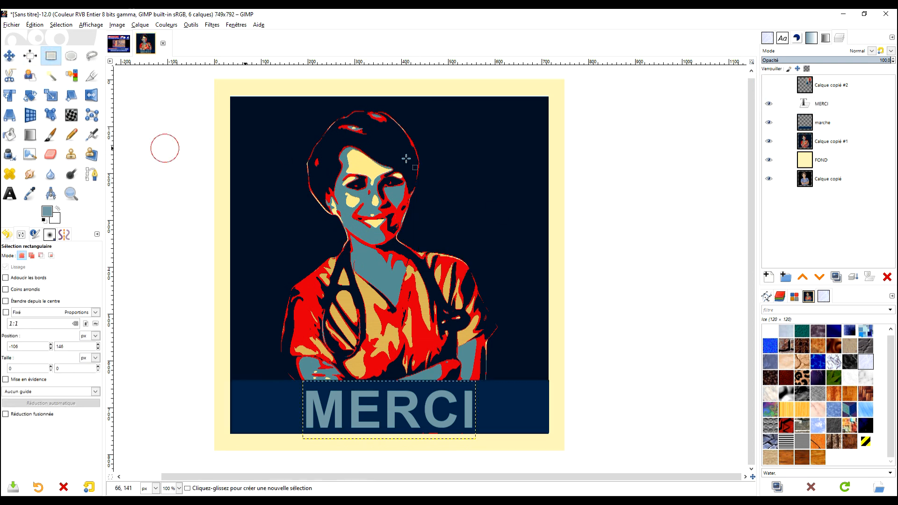
{"action": "left_click", "coordinate": [822, 160]}
{"action": "left_click_drag", "start_coordinate": [608, 256], "coordinate": [617, 261]}
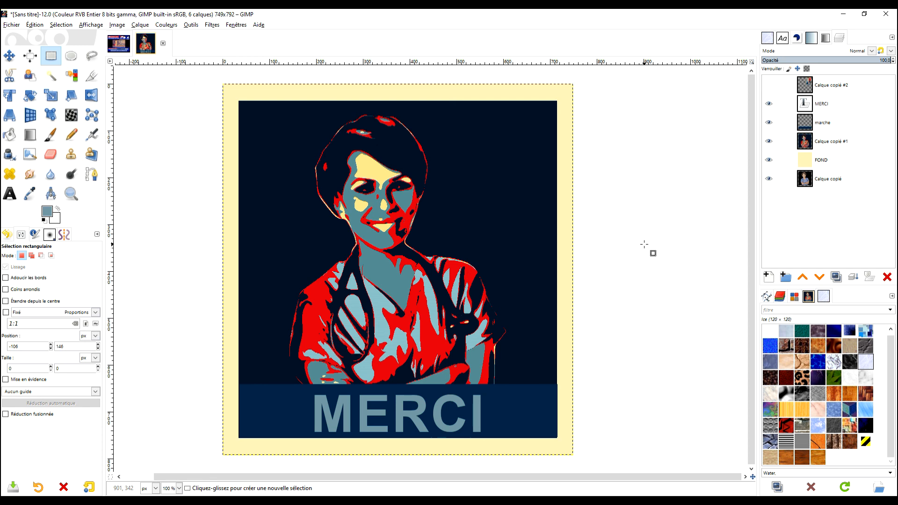
Move the original nurse photo layer, Calque copié, to the top of the stack, keeping it hidden
{"action": "left_click_drag", "start_coordinate": [813, 186], "coordinate": [813, 87]}
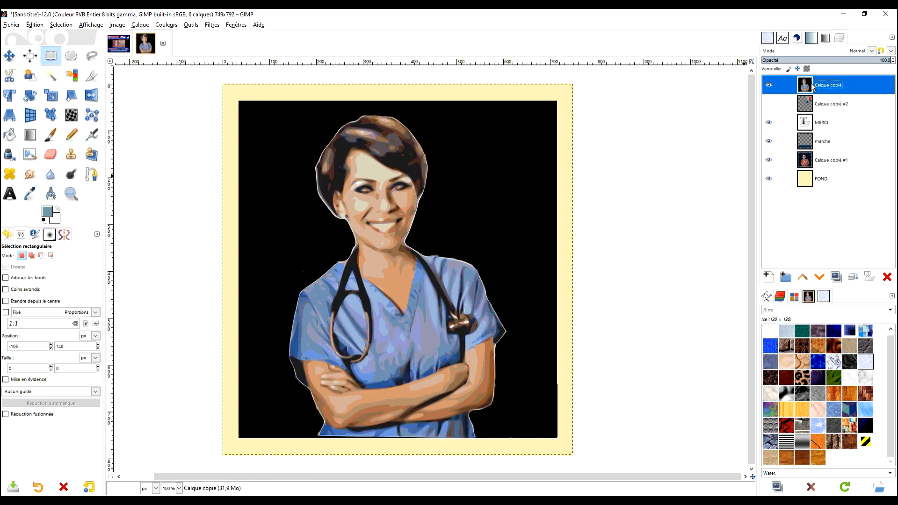
{"action": "left_click", "coordinate": [769, 86]}
{"action": "left_click", "coordinate": [769, 86]}
{"action": "left_click", "coordinate": [769, 86]}
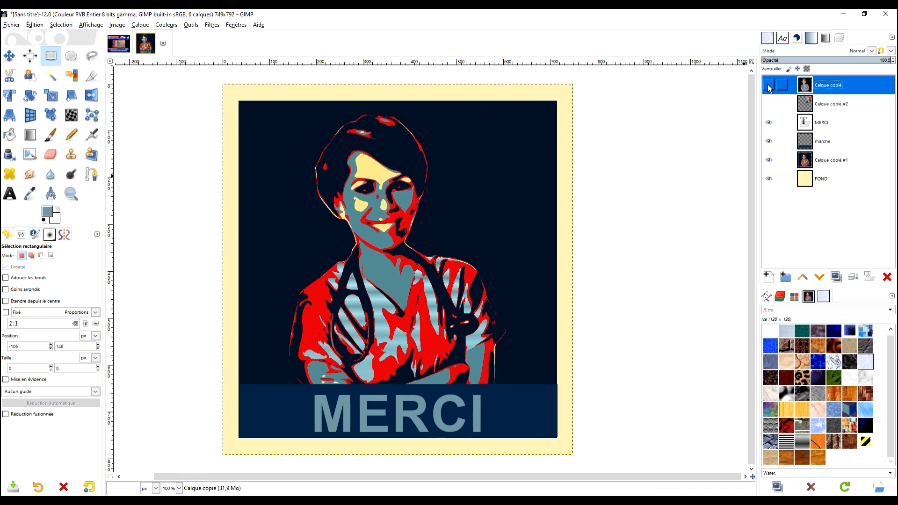